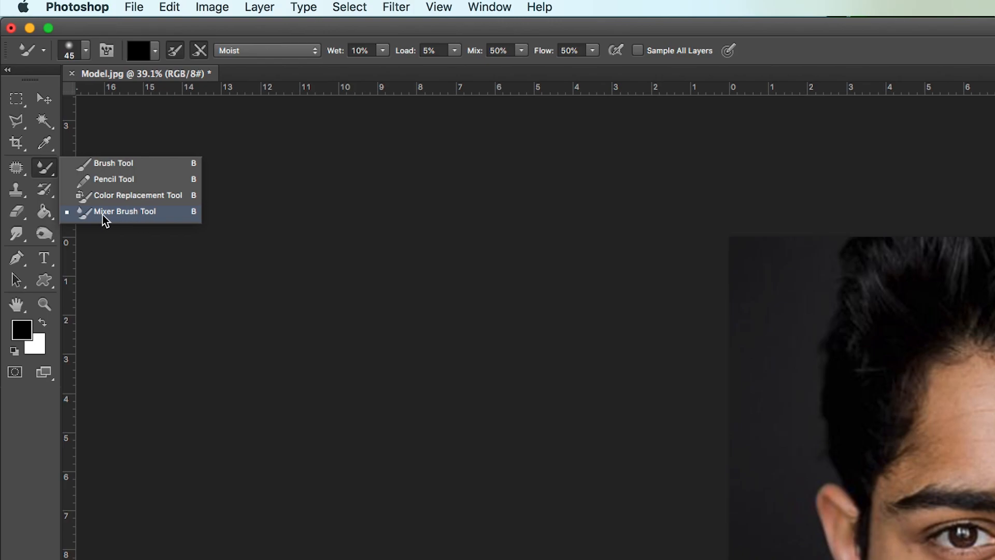
# Set up the Mixer Brush with the Moist preset at Wet 10%, Load 5%, Mix 50% and Flow 50%
pyautogui.click(104, 215)
pyautogui.click(309, 51)
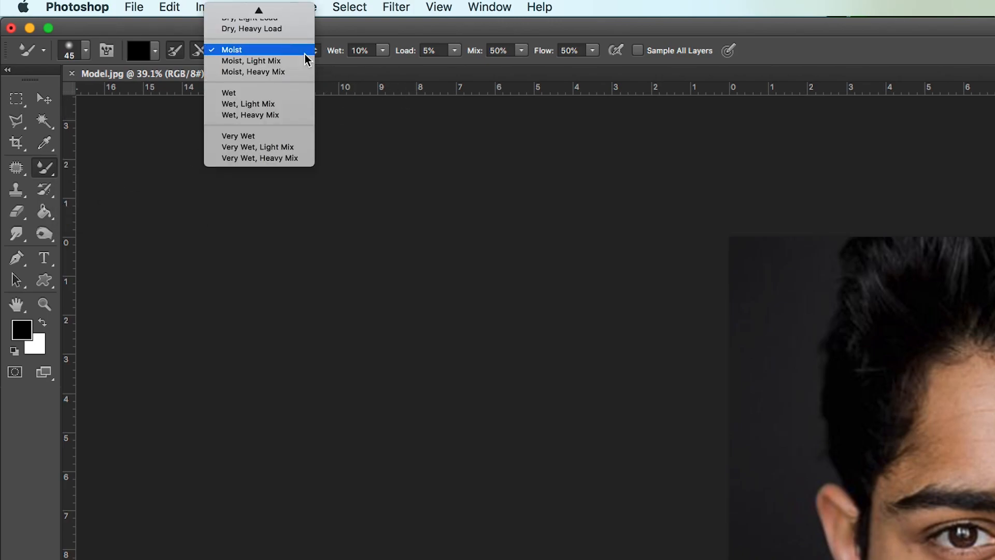
pyautogui.click(241, 52)
pyautogui.click(371, 51)
pyautogui.click(440, 51)
pyautogui.click(512, 50)
pyautogui.click(579, 51)
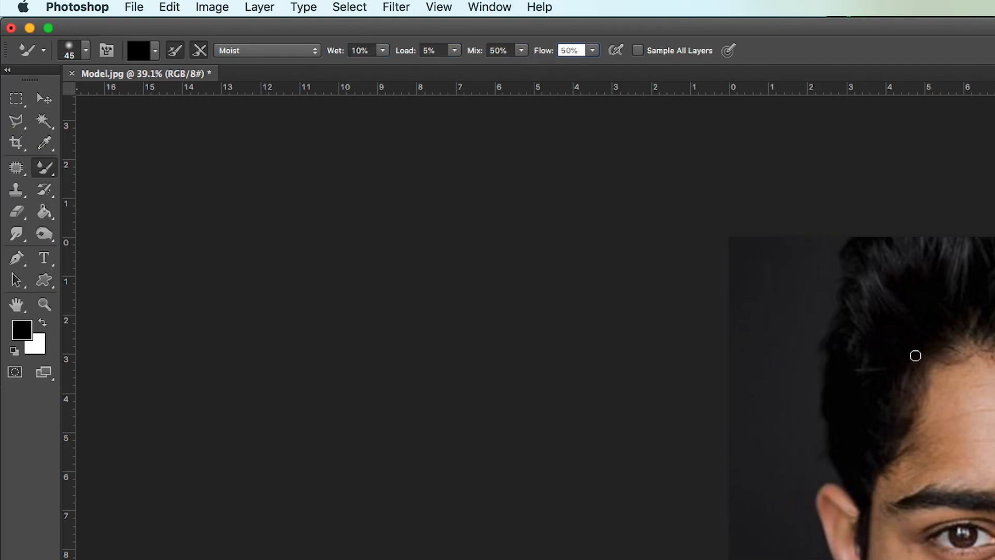
# Smooth the centre and left side of the forehead with the Mixer Brush, sampling nearby skin tones
pyautogui.scroll(5, 990, 328)
pyautogui.hscroll(4, 915, 499)
pyautogui.scroll(3, 909, 507)
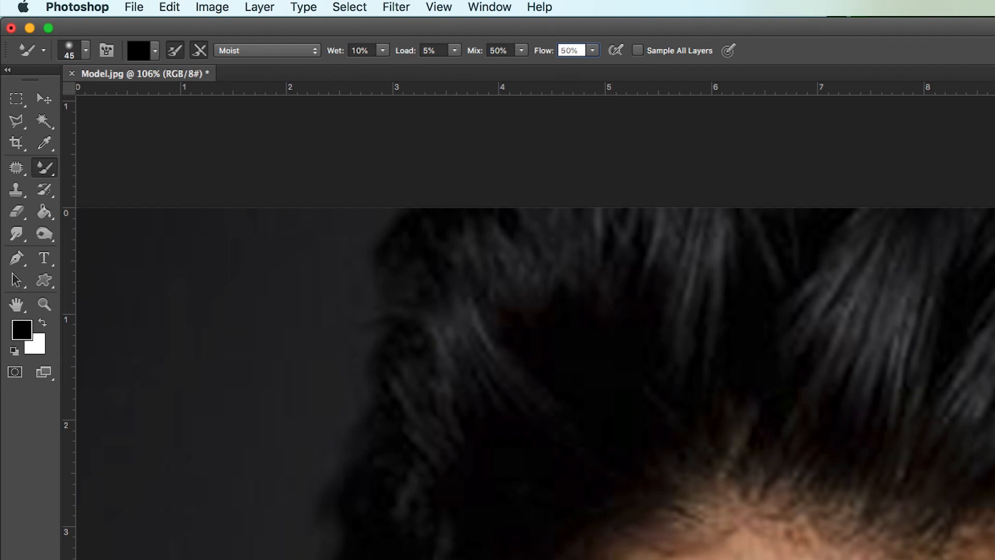
pyautogui.keyDown('alt'); pyautogui.click(804, 556); pyautogui.keyUp('alt')
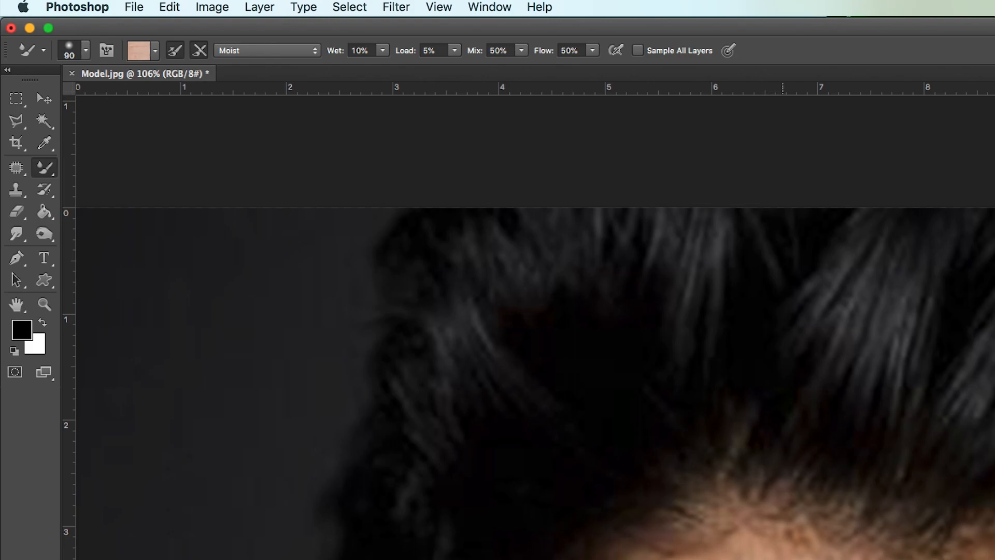
pyautogui.keyDown('alt'); pyautogui.click(681, 558); pyautogui.keyUp('alt')
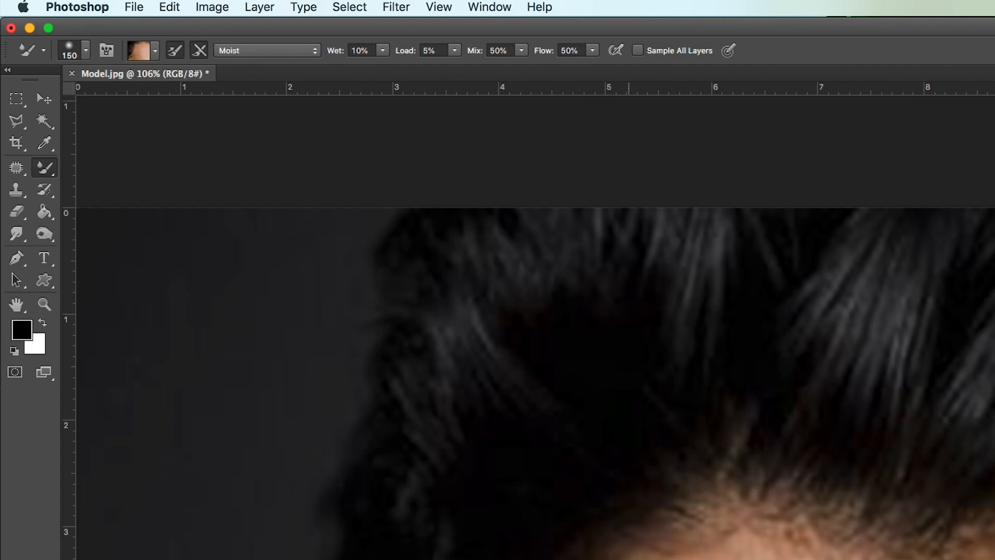
pyautogui.keyDown('alt'); pyautogui.click(778, 558); pyautogui.keyUp('alt')
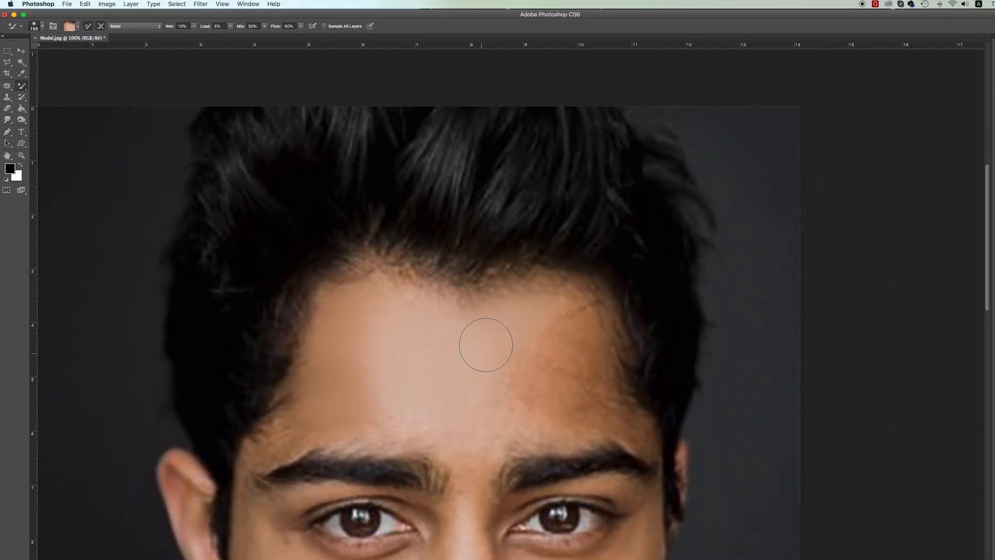
# Blend the darker skin on the right side of the forehead using a smaller brush
pyautogui.scroll(-1, 490, 339)
pyautogui.press('[')
pyautogui.press('[')
pyautogui.press('[')
pyautogui.press('[')
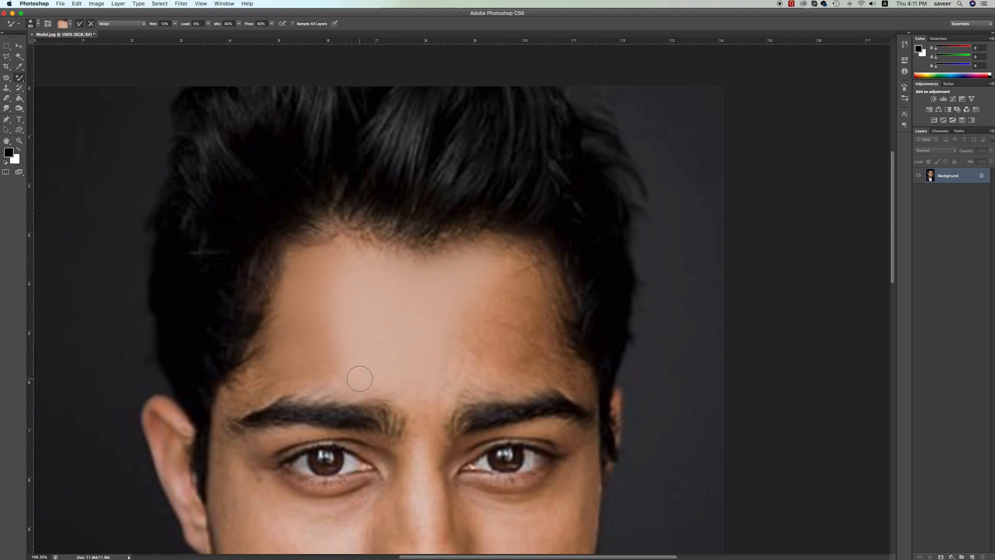
pyautogui.moveTo(467, 277); pyautogui.dragTo(495, 322)
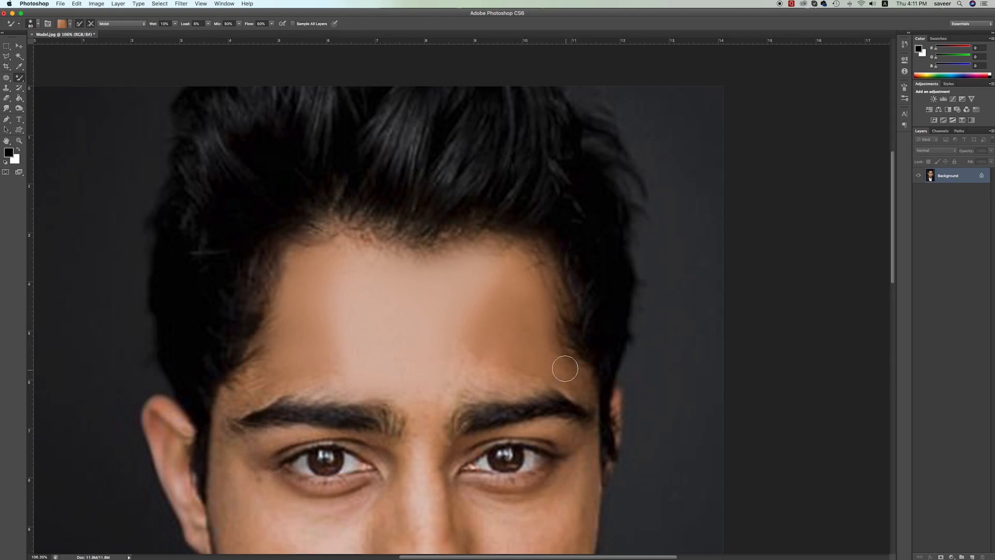
# Enlarge the brush and blend the transition between the forehead's light centre and its darker right side
pyautogui.keyDown('alt'); pyautogui.click(485, 382); pyautogui.keyUp('alt')
pyautogui.keyDown('alt'); pyautogui.click(453, 341); pyautogui.keyUp('alt')
pyautogui.press(']')
pyautogui.press(']')
pyautogui.press(']')
pyautogui.press(']')
pyautogui.press(']')
pyautogui.press(']')
pyautogui.press(']')
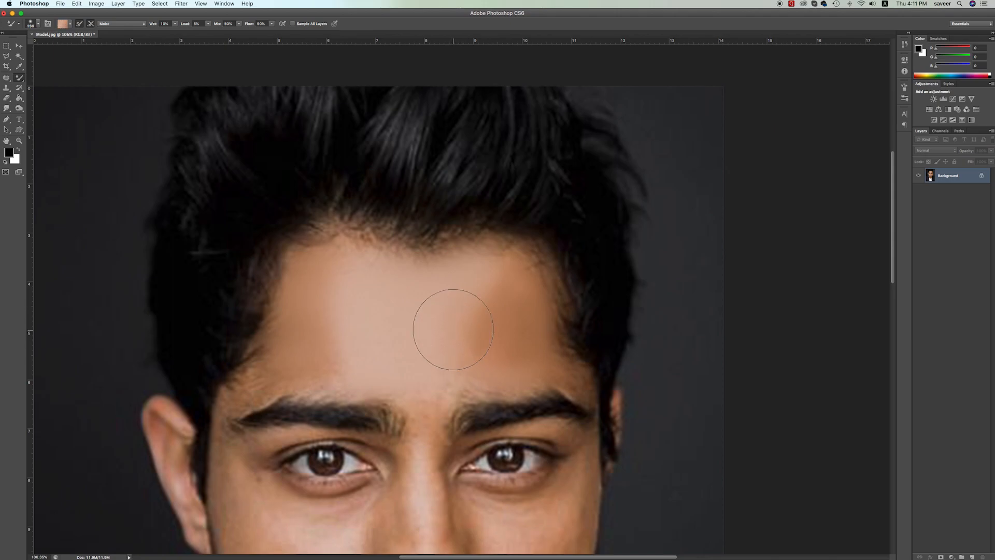
pyautogui.keyDown('alt'); pyautogui.click(461, 300); pyautogui.keyUp('alt')
pyautogui.moveTo(472, 305)
pyautogui.mouseDown()
pyautogui.moveTo(475, 332)
pyautogui.moveTo(480, 300)
pyautogui.moveTo(485, 342)
pyautogui.moveTo(467, 323)
pyautogui.moveTo(442, 348)
pyautogui.moveTo(415, 354)
pyautogui.moveTo(376, 351)
pyautogui.moveTo(373, 313)
pyautogui.moveTo(432, 315)
pyautogui.moveTo(429, 372)
pyautogui.mouseUp()
# Smooth the skin just above the eyebrow on the image's right side with a smaller brush and locally sampled tones
pyautogui.press('[')
pyautogui.press('[')
pyautogui.press('[')
pyautogui.press('[')
pyautogui.press('[')
pyautogui.press('[')
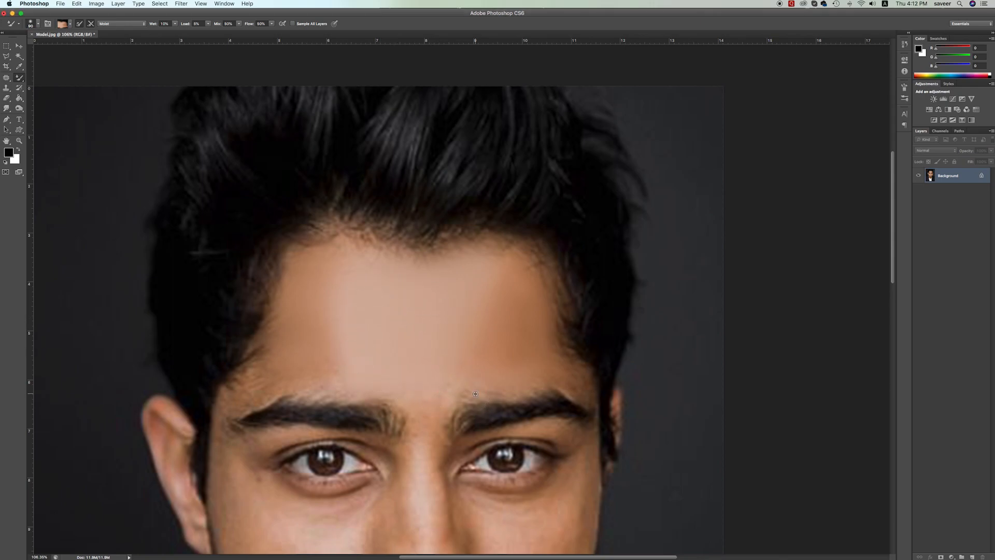
pyautogui.scroll(5, 475, 394)
pyautogui.hscroll(3, 472, 385)
pyautogui.keyDown('alt'); pyautogui.click(307, 348); pyautogui.keyUp('alt')
pyautogui.moveTo(329, 381); pyautogui.dragTo(499, 372)
pyautogui.press('[')
pyautogui.press('[')
pyautogui.press('[')
pyautogui.press('[')
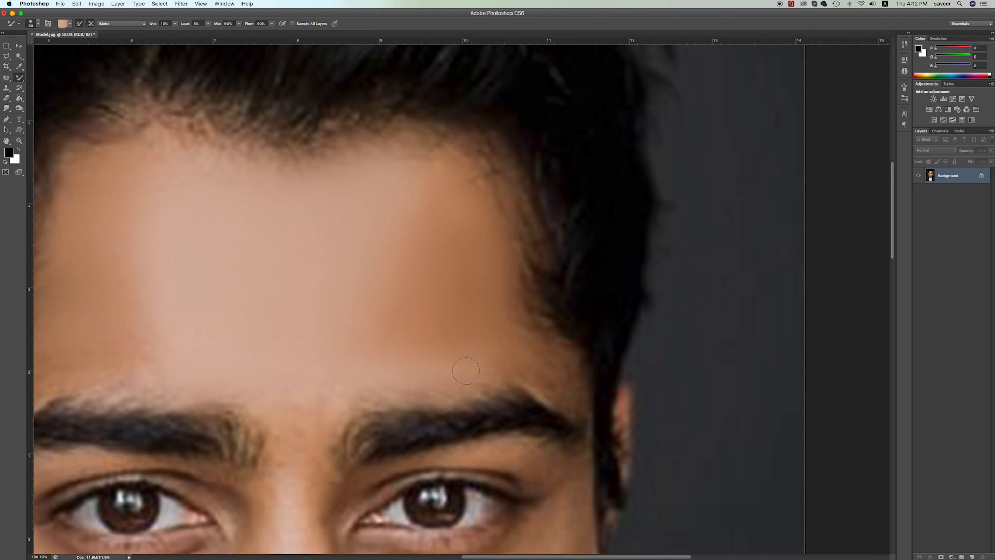
pyautogui.keyDown('alt'); pyautogui.click(381, 385); pyautogui.keyUp('alt')
pyautogui.moveTo(365, 385); pyautogui.dragTo(450, 385)
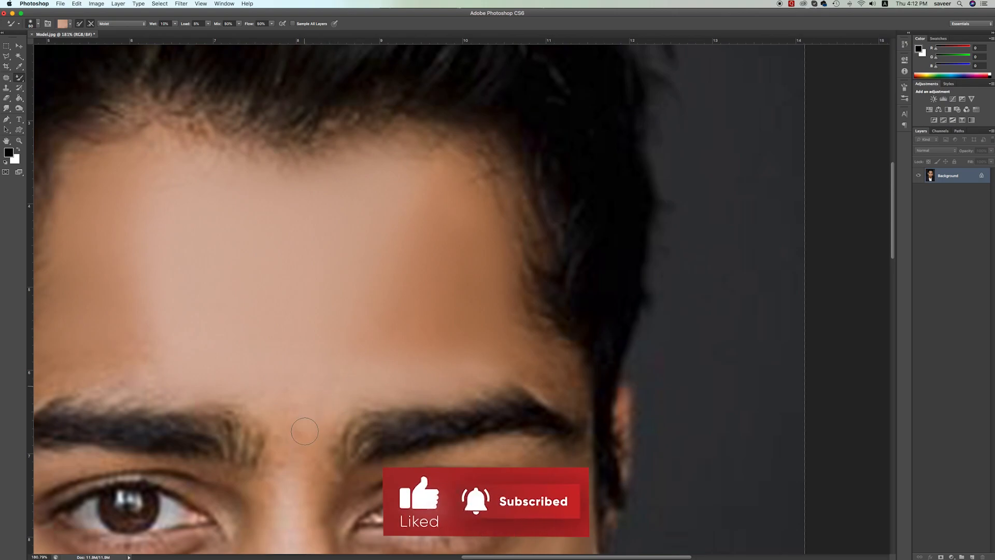
# Smooth the skin above the eyebrow on the image's left side, out towards the hairline
pyautogui.hscroll(-5, 233, 378)
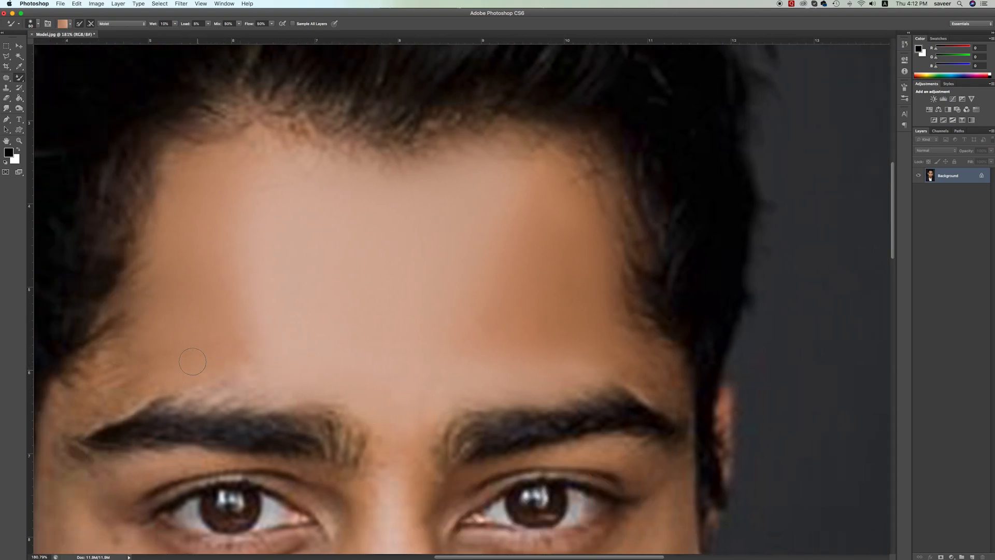
pyautogui.keyDown('alt'); pyautogui.click(303, 387); pyautogui.keyUp('alt')
pyautogui.moveTo(306, 388); pyautogui.dragTo(236, 392)
pyautogui.hscroll(-6, 226, 384)
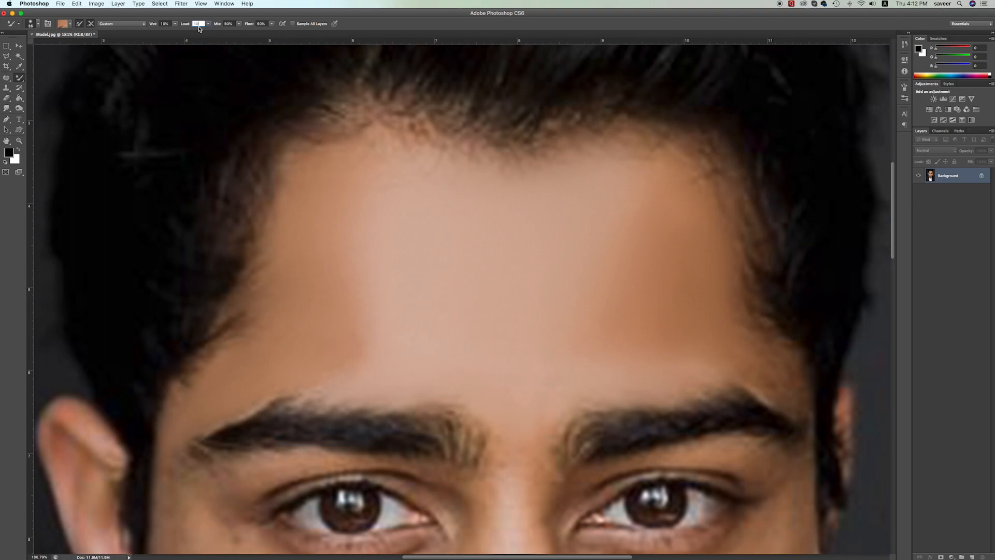
# Increase the Mixer Brush load and smooth the temple beside the eye on the image's left side
pyautogui.press('Return')
pyautogui.scroll(-2, 223, 414)
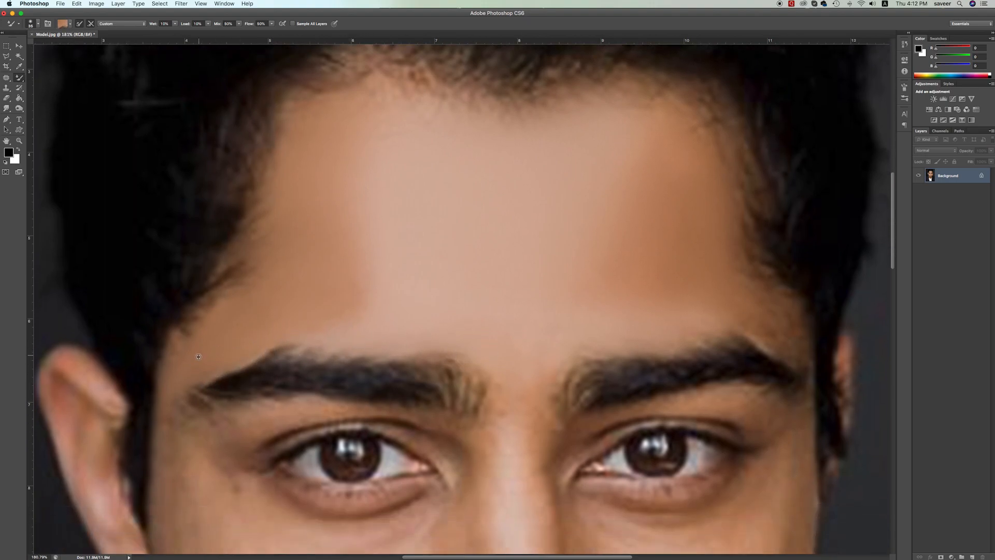
pyautogui.scroll(-1, 162, 460)
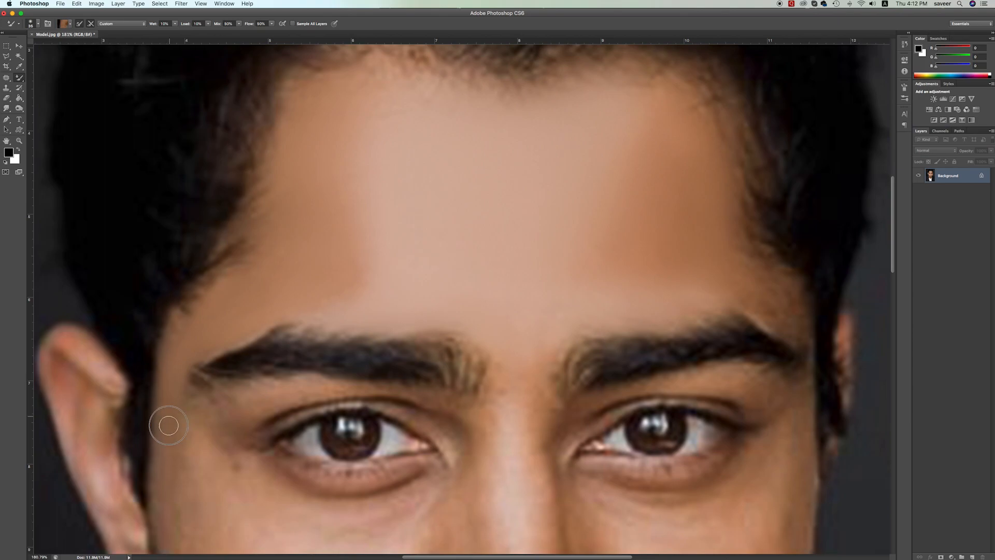
pyautogui.scroll(-2, 171, 447)
pyautogui.press(']')
pyautogui.keyDown('alt'); pyautogui.click(169, 341); pyautogui.keyUp('alt')
pyautogui.keyDown('alt'); pyautogui.click(238, 478); pyautogui.keyUp('alt')
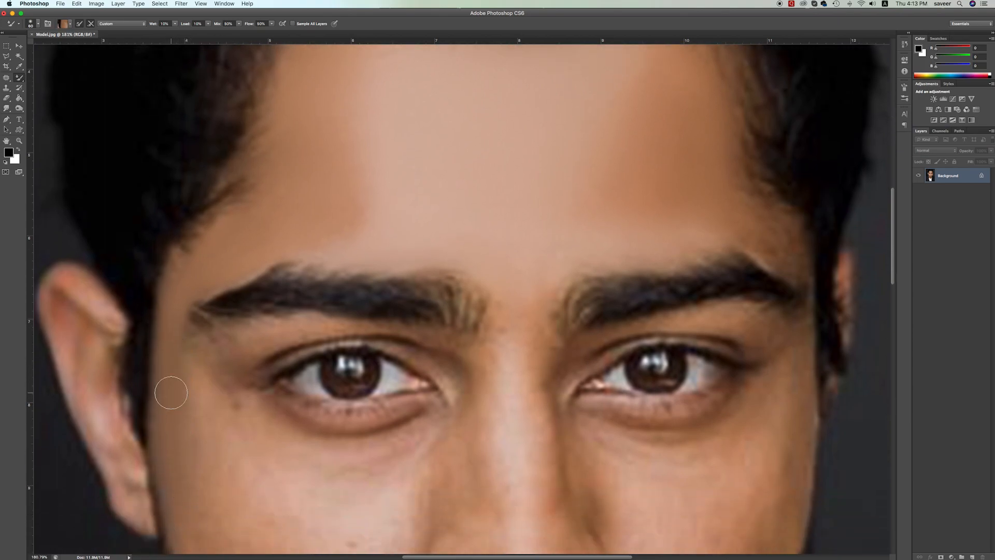
# Blend the skin between the left-hand eyebrow and eyelid and around the eye's inner corner
pyautogui.keyDown('alt'); pyautogui.click(260, 330); pyautogui.keyUp('alt')
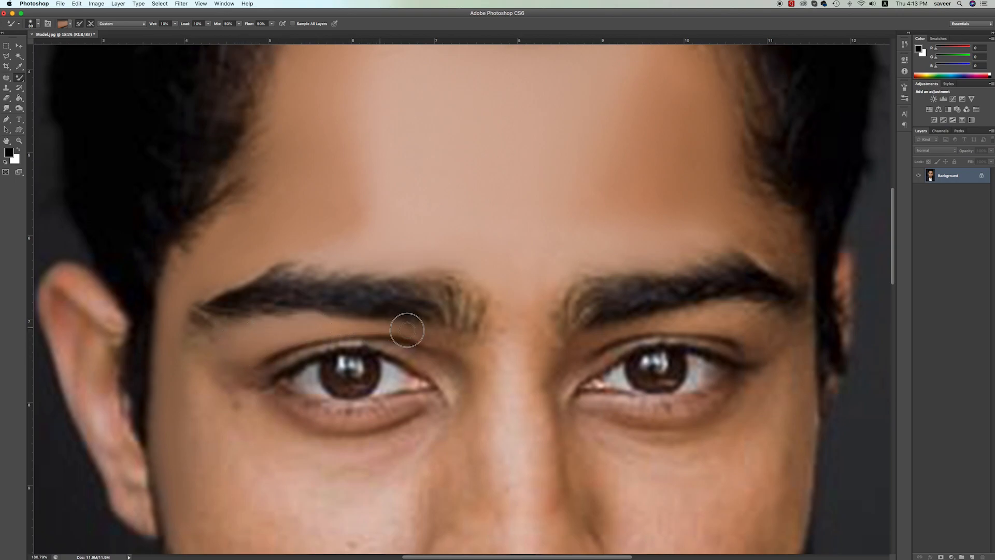
pyautogui.keyDown('alt'); pyautogui.click(448, 387); pyautogui.keyUp('alt')
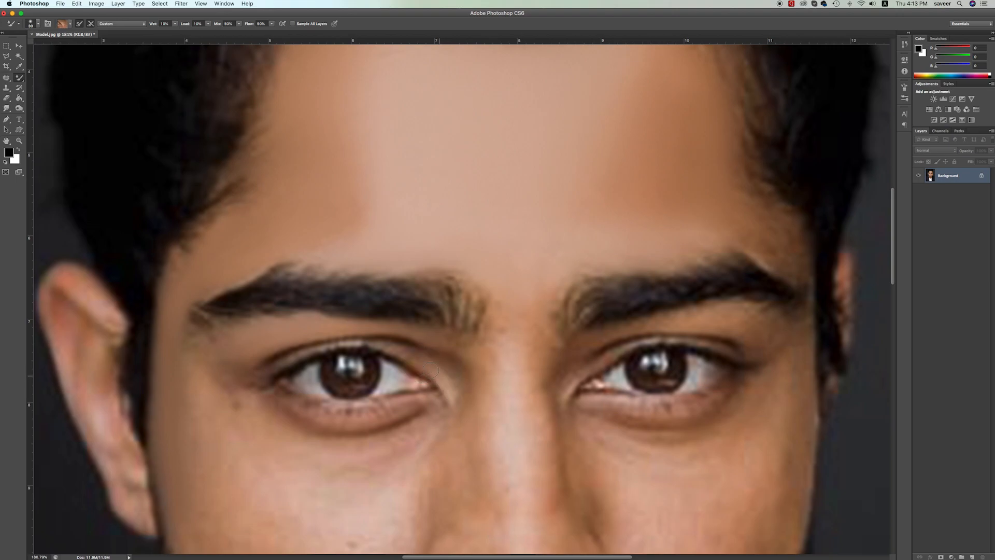
pyautogui.keyDown('alt'); pyautogui.click(455, 382); pyautogui.keyUp('alt')
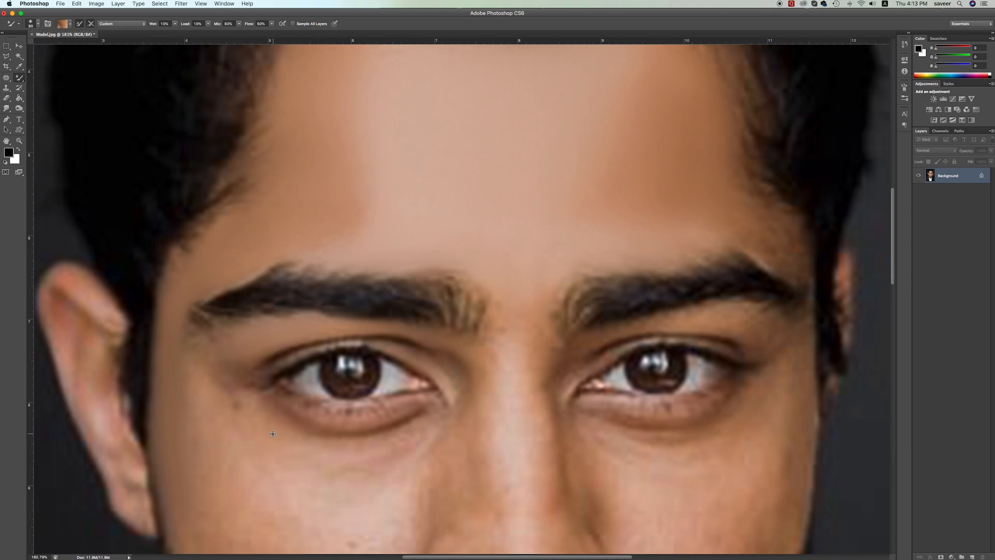
# Smooth the skin between the eyebrows and down the centre of the nose bridge with an enlarged brush
pyautogui.hscroll(3, 439, 291)
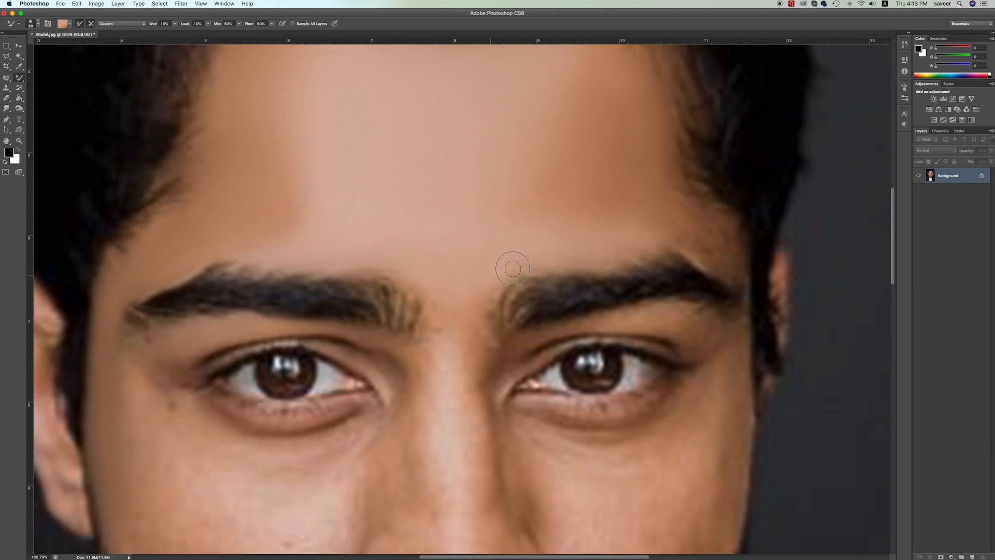
pyautogui.hscroll(3, 401, 192)
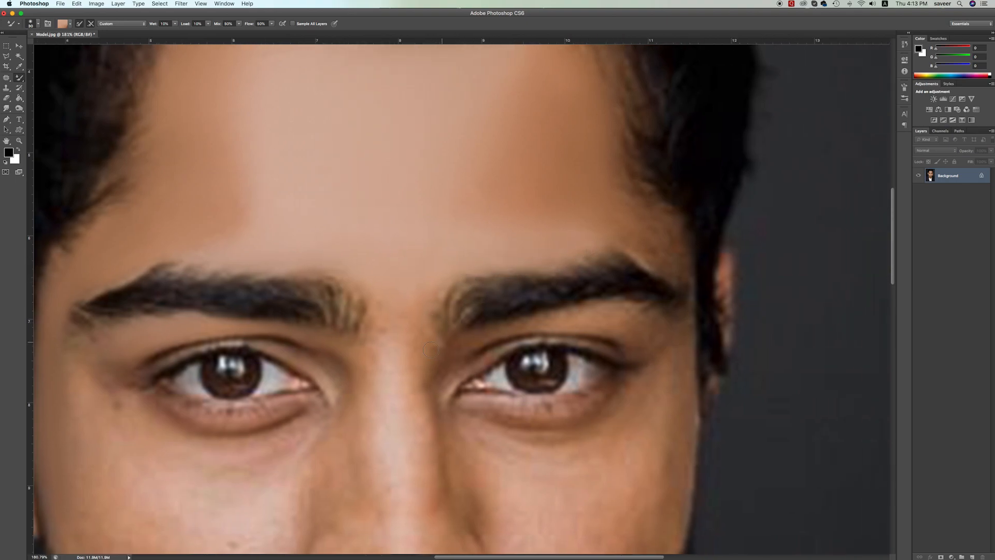
pyautogui.scroll(-4, 402, 192)
pyautogui.press(']')
pyautogui.press(']')
pyautogui.press(']')
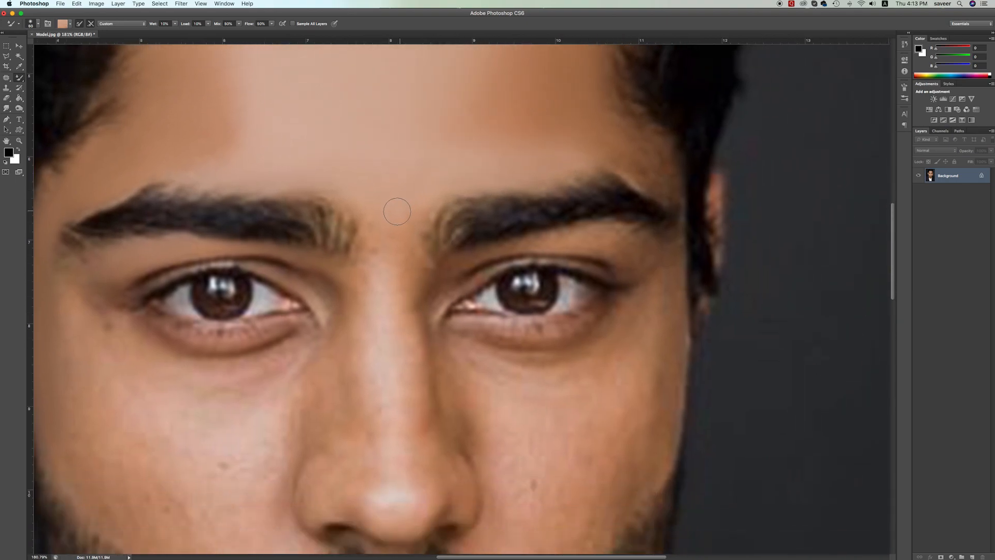
pyautogui.keyDown('alt'); pyautogui.click(384, 207); pyautogui.keyUp('alt')
pyautogui.moveTo(384, 226); pyautogui.dragTo(386, 354)
pyautogui.keyDown('alt'); pyautogui.click(382, 303); pyautogui.keyUp('alt')
pyautogui.keyDown('alt'); pyautogui.click(377, 228); pyautogui.keyUp('alt')
pyautogui.moveTo(377, 230); pyautogui.dragTo(388, 430)
pyautogui.keyDown('alt'); pyautogui.click(386, 337); pyautogui.keyUp('alt')
pyautogui.moveTo(387, 339); pyautogui.dragTo(385, 458)
# Blend the right edge of the nose bridge from the eyebrow down towards the tip
pyautogui.keyDown('alt'); pyautogui.click(412, 265); pyautogui.keyUp('alt')
pyautogui.moveTo(421, 215); pyautogui.dragTo(408, 393)
pyautogui.moveTo(411, 351); pyautogui.dragTo(417, 430)
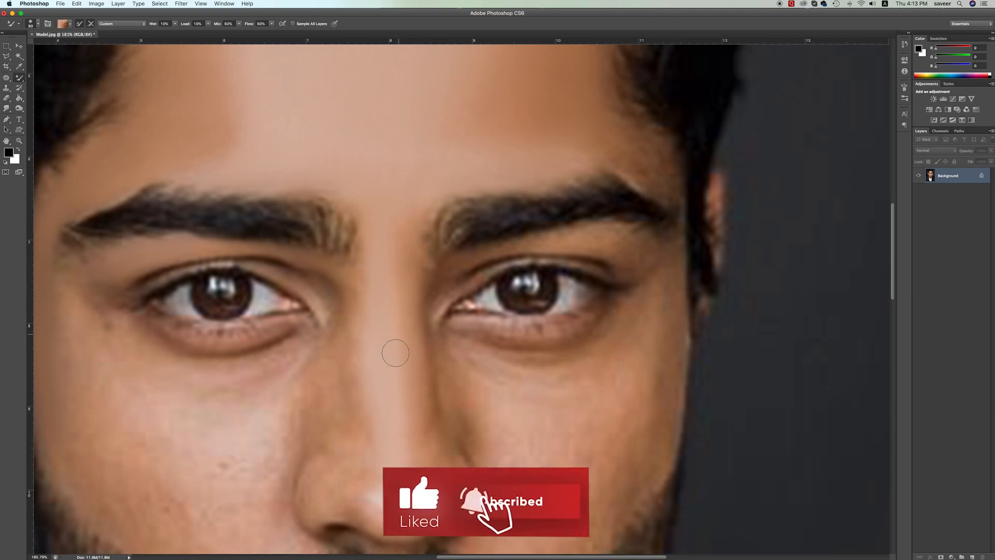
# Smooth the left side of the nose, the nostril area and the nose tip using sampled skin tones
pyautogui.scroll(-2, 418, 409)
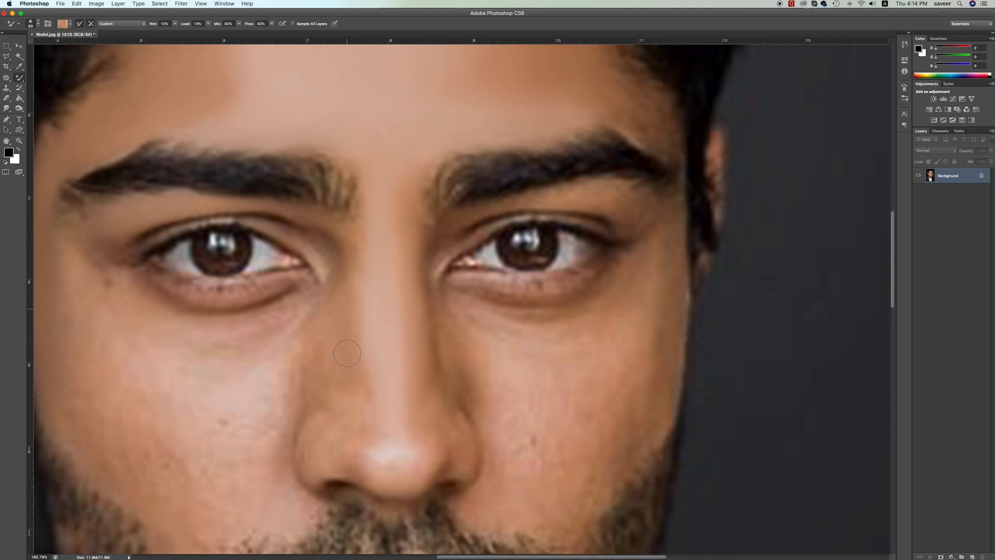
pyautogui.scroll(-2, 357, 357)
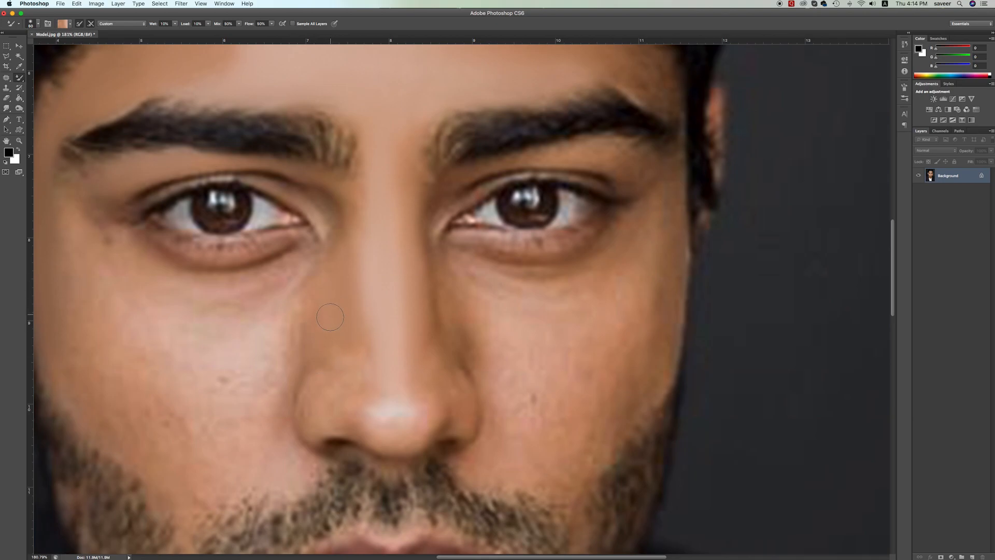
pyautogui.keyDown('alt'); pyautogui.click(335, 406); pyautogui.keyUp('alt')
pyautogui.keyDown('alt'); pyautogui.click(389, 393); pyautogui.keyUp('alt')
pyautogui.keyDown('alt'); pyautogui.click(356, 331); pyautogui.keyUp('alt')
pyautogui.moveTo(357, 340)
pyautogui.mouseDown()
pyautogui.moveTo(362, 359)
pyautogui.moveTo(375, 347)
pyautogui.moveTo(381, 375)
pyautogui.moveTo(387, 351)
pyautogui.moveTo(388, 430)
pyautogui.moveTo(382, 411)
pyautogui.moveTo(411, 426)
pyautogui.moveTo(348, 419)
pyautogui.mouseUp()
pyautogui.keyDown('alt'); pyautogui.click(383, 318); pyautogui.keyUp('alt')
pyautogui.keyDown('alt'); pyautogui.click(346, 414); pyautogui.keyUp('alt')
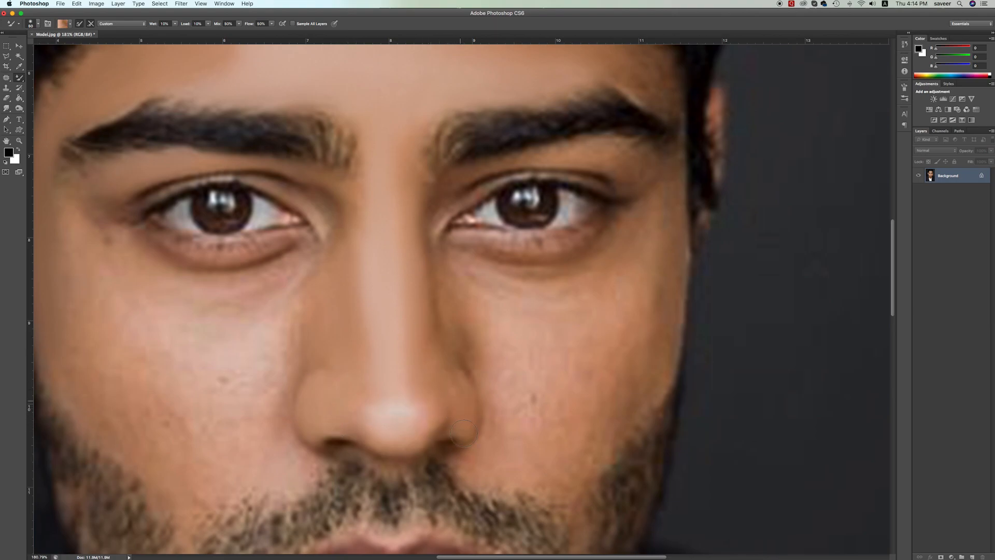
pyautogui.hscroll(-3, 387, 445)
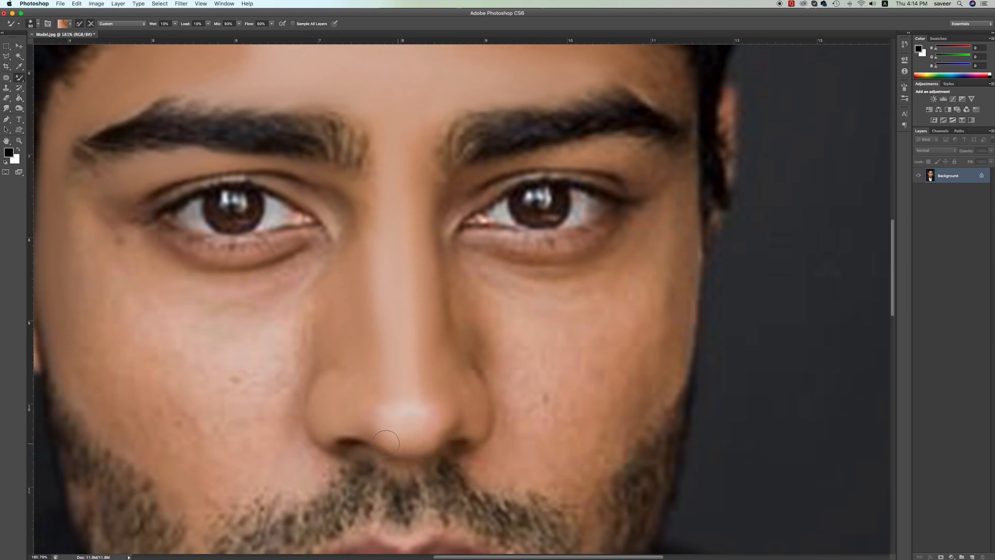
# Smooth the under-eye area on the image's left side with sampled skin tones
pyautogui.keyDown('alt'); pyautogui.click(306, 323); pyautogui.keyUp('alt')
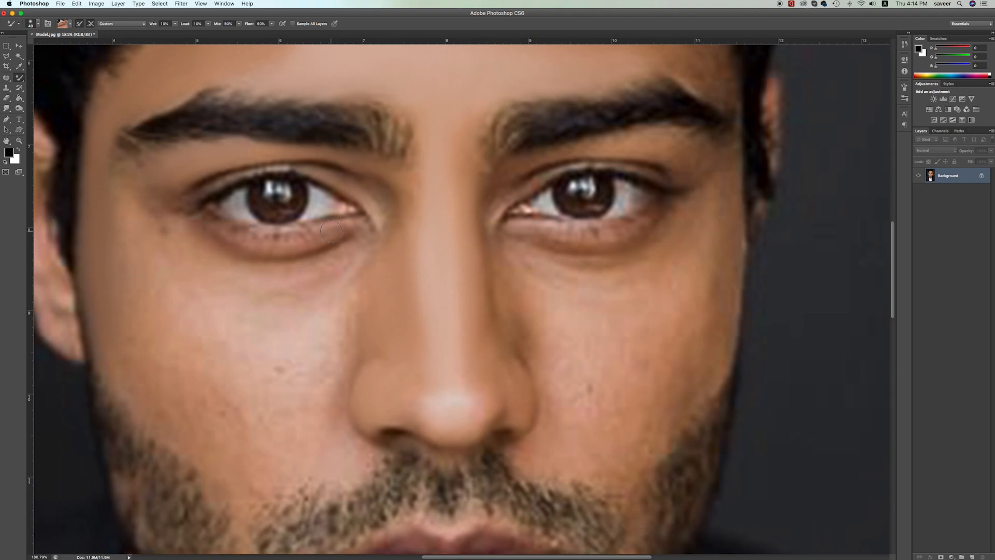
pyautogui.moveTo(337, 230)
pyautogui.mouseDown()
pyautogui.moveTo(291, 244)
pyautogui.moveTo(226, 231)
pyautogui.moveTo(262, 250)
pyautogui.mouseUp()
pyautogui.keyDown('alt'); pyautogui.click(318, 306); pyautogui.keyUp('alt')
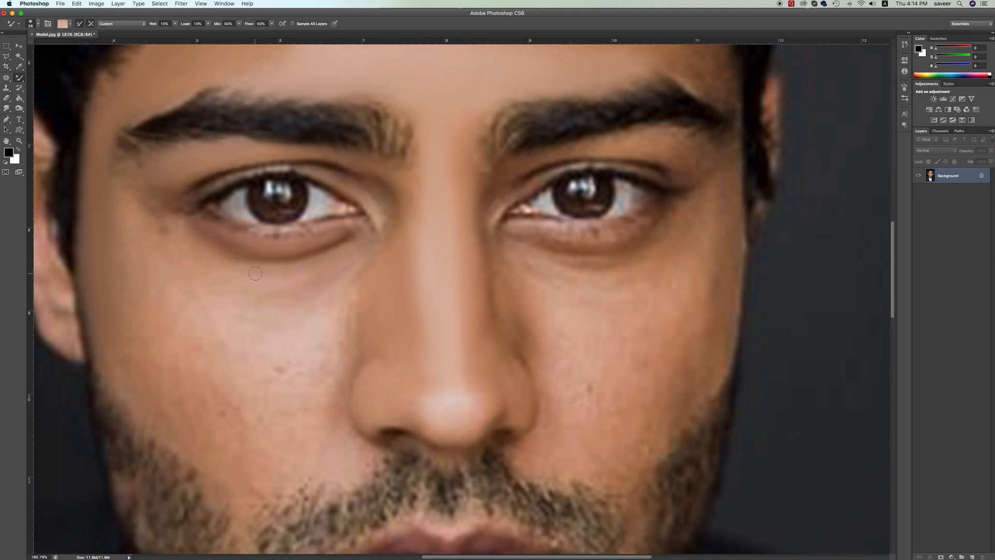
# Smooth the cheek on the image's left side from below the eye down to the beard line
pyautogui.hscroll(-3, 217, 279)
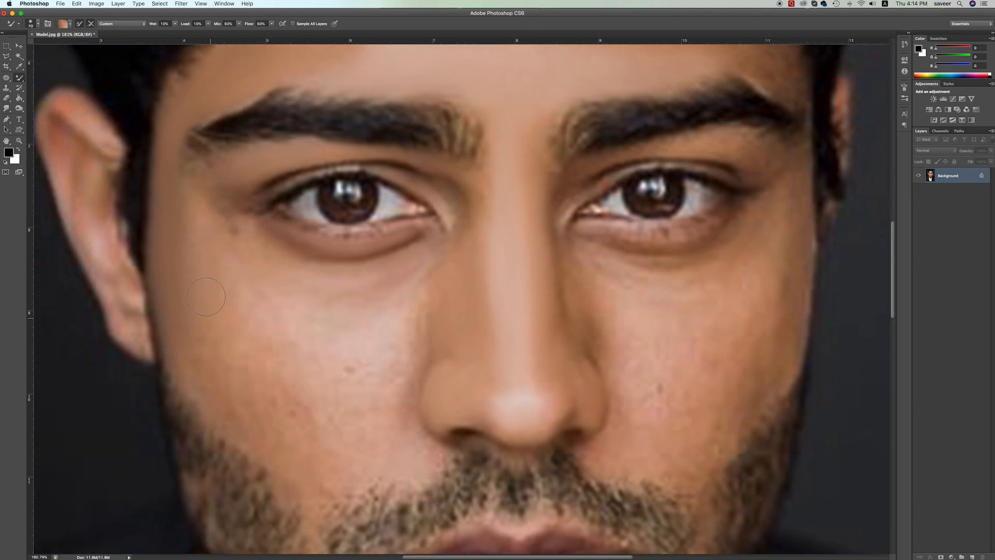
pyautogui.keyDown('alt'); pyautogui.click(248, 308); pyautogui.keyUp('alt')
pyautogui.moveTo(253, 272)
pyautogui.mouseDown()
pyautogui.moveTo(334, 309)
pyautogui.moveTo(367, 286)
pyautogui.moveTo(266, 283)
pyautogui.moveTo(372, 295)
pyautogui.moveTo(363, 345)
pyautogui.moveTo(397, 304)
pyautogui.moveTo(351, 408)
pyautogui.moveTo(395, 317)
pyautogui.moveTo(377, 400)
pyautogui.moveTo(375, 343)
pyautogui.moveTo(321, 405)
pyautogui.moveTo(379, 355)
pyautogui.moveTo(333, 376)
pyautogui.moveTo(371, 357)
pyautogui.moveTo(372, 374)
pyautogui.moveTo(312, 347)
pyautogui.moveTo(294, 325)
pyautogui.moveTo(320, 354)
pyautogui.moveTo(380, 295)
pyautogui.moveTo(330, 321)
pyautogui.moveTo(323, 383)
pyautogui.moveTo(312, 387)
pyautogui.moveTo(260, 311)
pyautogui.moveTo(259, 287)
pyautogui.moveTo(312, 345)
pyautogui.moveTo(266, 290)
pyautogui.moveTo(255, 302)
pyautogui.moveTo(274, 337)
pyautogui.moveTo(248, 272)
pyautogui.moveTo(279, 390)
pyautogui.moveTo(250, 290)
pyautogui.moveTo(318, 428)
pyautogui.moveTo(289, 385)
pyautogui.moveTo(291, 396)
pyautogui.moveTo(388, 381)
pyautogui.moveTo(253, 350)
pyautogui.mouseUp()
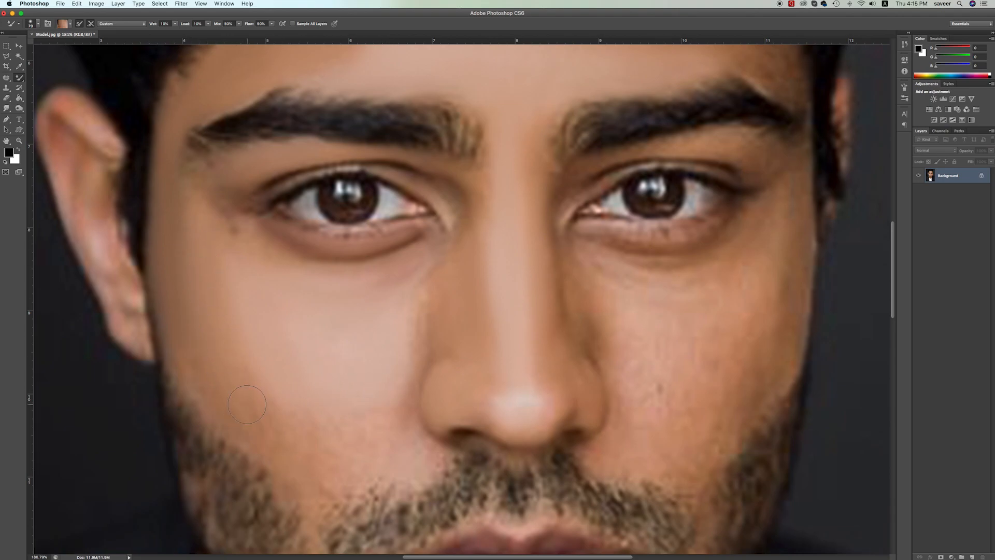
pyautogui.moveTo(227, 370)
pyautogui.mouseDown()
pyautogui.moveTo(282, 397)
pyautogui.moveTo(273, 362)
pyautogui.moveTo(312, 409)
pyautogui.moveTo(299, 398)
pyautogui.moveTo(326, 349)
pyautogui.moveTo(301, 396)
pyautogui.moveTo(293, 376)
pyautogui.moveTo(325, 399)
pyautogui.moveTo(357, 401)
pyautogui.moveTo(337, 458)
pyautogui.moveTo(374, 431)
pyautogui.moveTo(310, 455)
pyautogui.moveTo(259, 405)
pyautogui.moveTo(267, 418)
pyautogui.moveTo(322, 442)
pyautogui.moveTo(394, 450)
pyautogui.moveTo(340, 472)
pyautogui.mouseUp()
pyautogui.hscroll(3, 340, 472)
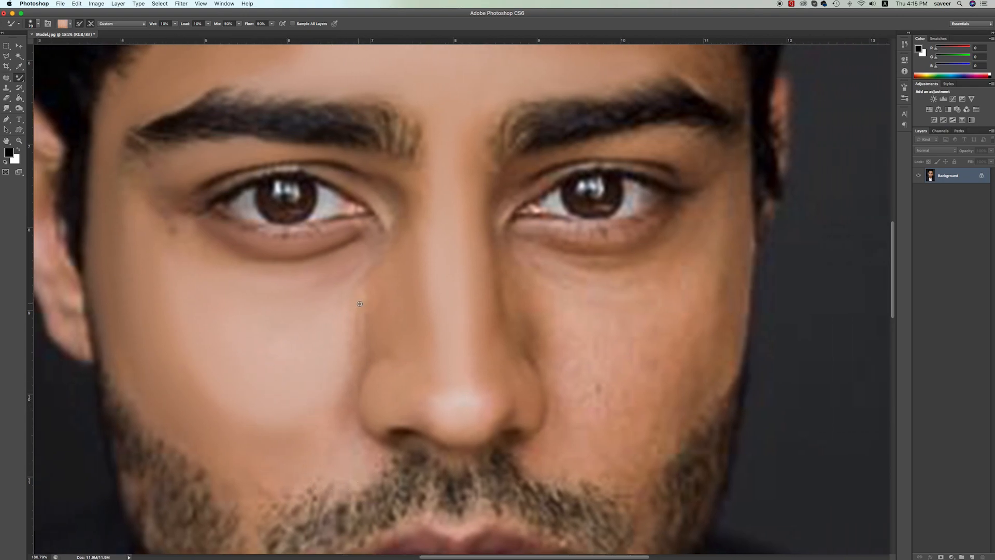
# Smooth the upper eyelid on the image's right side from the inner to the outer corner with sampled skin tones
pyautogui.press('[')
pyautogui.scroll(-8, 471, 345)
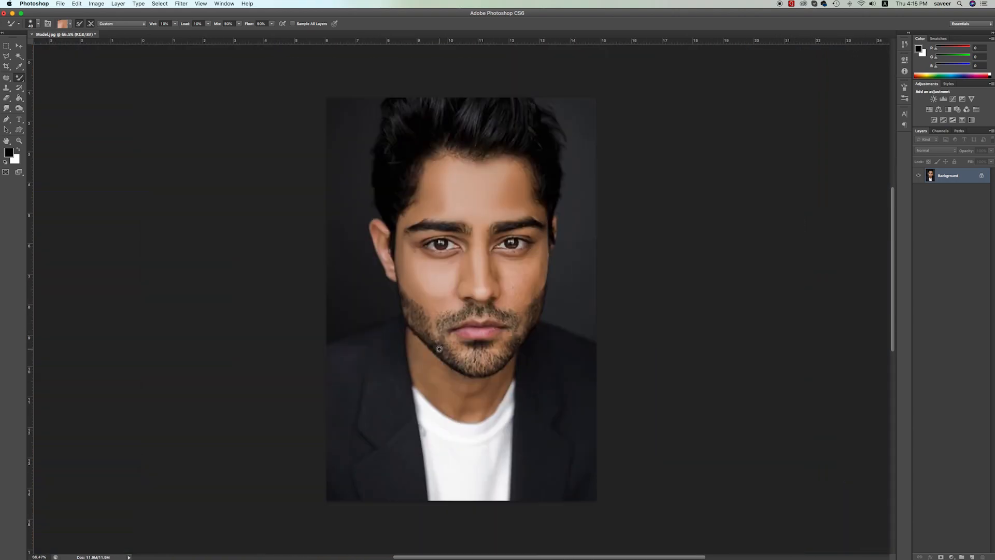
pyautogui.scroll(8, 542, 228)
pyautogui.scroll(2, 401, 340)
pyautogui.hscroll(2, 400, 340)
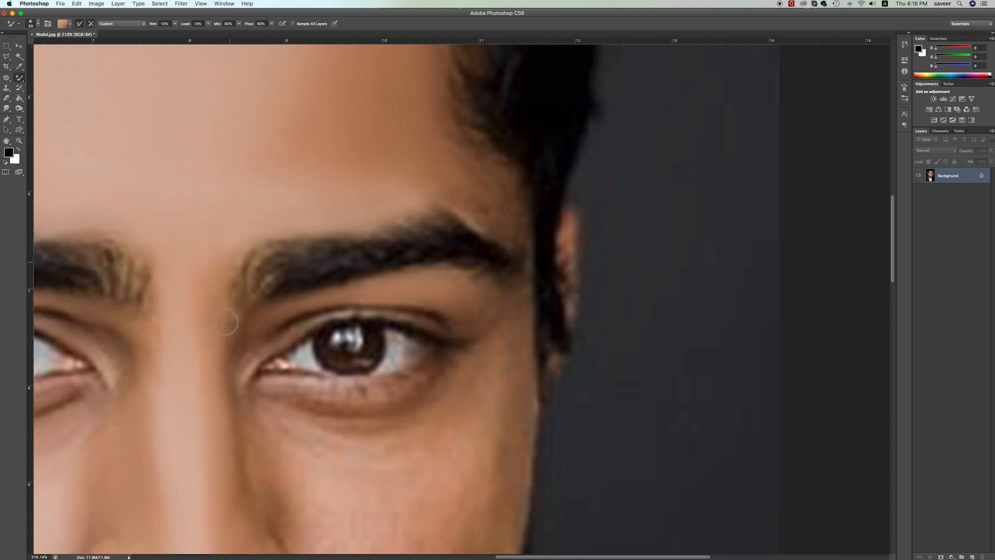
pyautogui.keyDown('alt'); pyautogui.click(270, 312); pyautogui.keyUp('alt')
pyautogui.moveTo(267, 312)
pyautogui.mouseDown()
pyautogui.moveTo(257, 342)
pyautogui.moveTo(272, 341)
pyautogui.moveTo(261, 348)
pyautogui.moveTo(309, 324)
pyautogui.mouseUp()
pyautogui.keyDown('alt'); pyautogui.click(257, 343); pyautogui.keyUp('alt')
pyautogui.keyDown('alt'); pyautogui.click(277, 341); pyautogui.keyUp('alt')
pyautogui.keyDown('alt'); pyautogui.click(418, 320); pyautogui.keyUp('alt')
pyautogui.moveTo(419, 321); pyautogui.dragTo(433, 329)
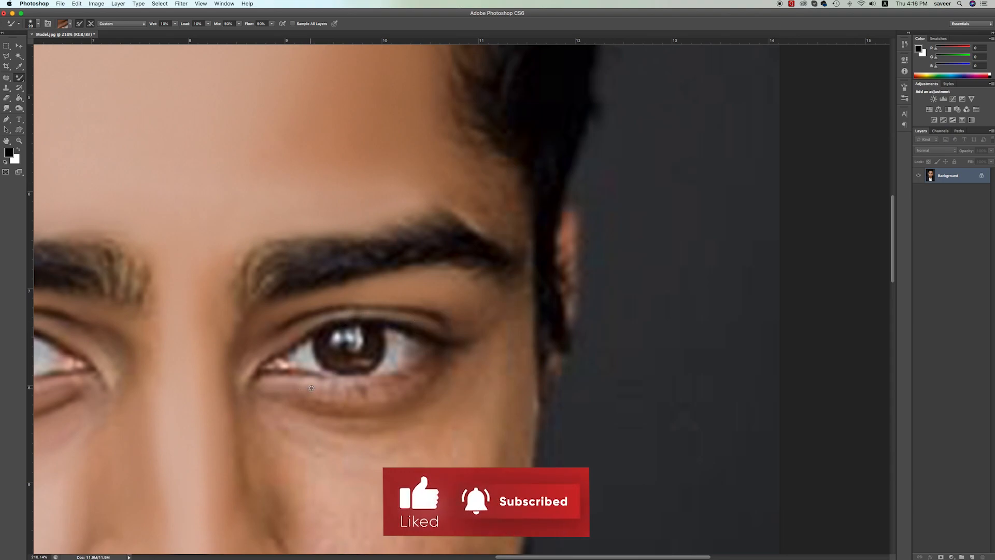
# Smooth the inner eye corner and the lower eyelid on the image's right side with sampled skin tones
pyautogui.keyDown('alt'); pyautogui.click(309, 335); pyautogui.keyUp('alt')
pyautogui.moveTo(310, 333)
pyautogui.mouseDown()
pyautogui.moveTo(265, 359)
pyautogui.moveTo(255, 380)
pyautogui.mouseUp()
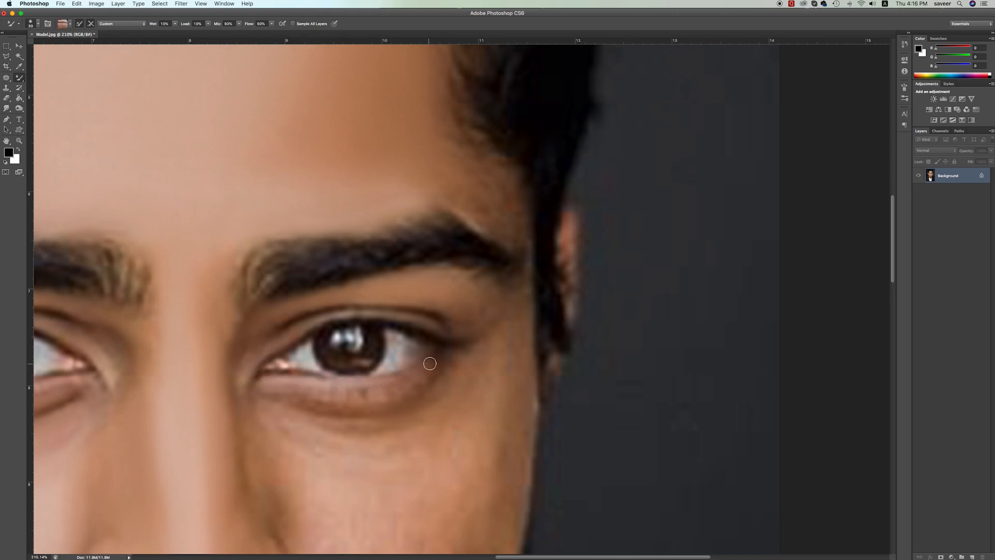
pyautogui.moveTo(340, 407)
pyautogui.mouseDown()
pyautogui.moveTo(348, 392)
pyautogui.moveTo(335, 392)
pyautogui.moveTo(337, 405)
pyautogui.moveTo(361, 407)
pyautogui.moveTo(419, 378)
pyautogui.moveTo(386, 386)
pyautogui.mouseUp()
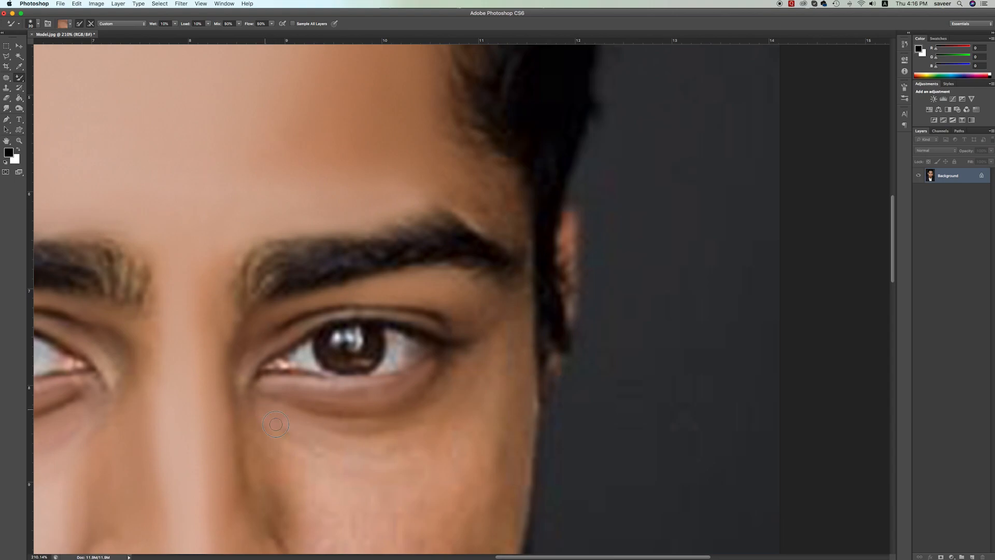
# Blend the shaded side of the nose on the image's right from the eye corner down to the nostril
pyautogui.hscroll(3, 357, 446)
pyautogui.press(']')
pyautogui.scroll(-2, 274, 451)
pyautogui.moveTo(184, 387)
pyautogui.mouseDown()
pyautogui.moveTo(188, 446)
pyautogui.moveTo(214, 464)
pyautogui.mouseUp()
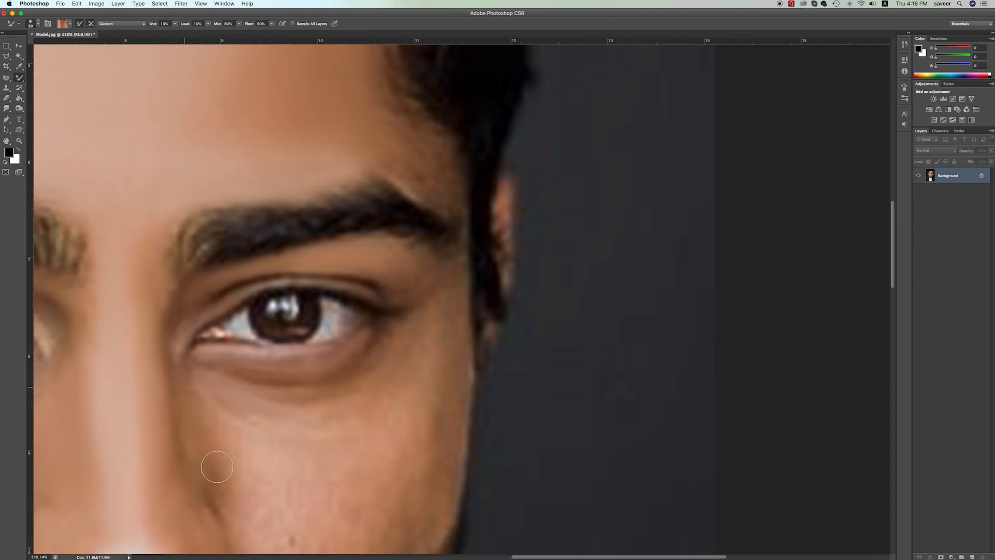
pyautogui.scroll(-2, 201, 441)
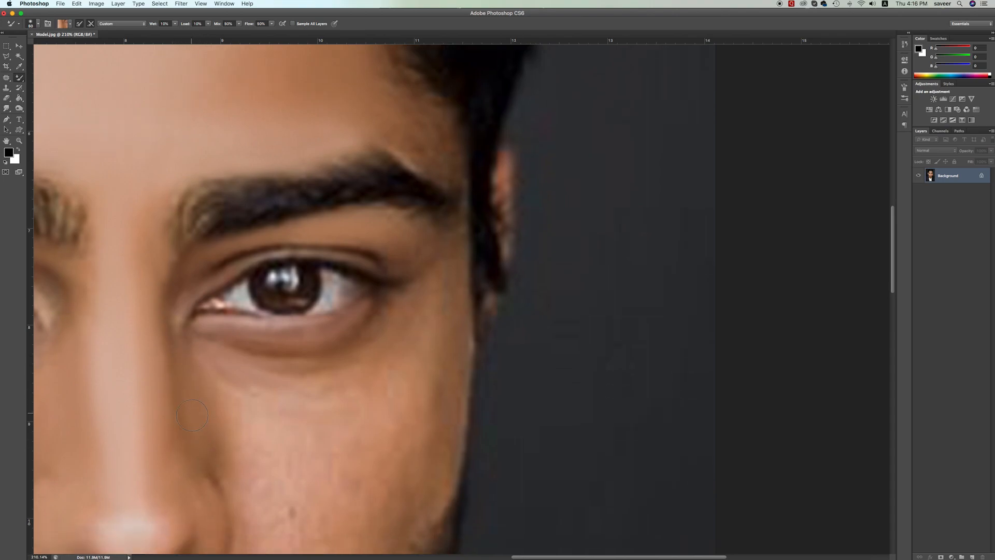
# Smooth the inner cheek below the eye on the image's right side with a sampled tone and a 125 px brush, reducing the brush for its lower part
pyautogui.keyDown('alt'); pyautogui.click(276, 423); pyautogui.keyUp('alt')
pyautogui.hscroll(3, 252, 445)
pyautogui.scroll(-3, 252, 445)
pyautogui.press(']')
pyautogui.press(']')
pyautogui.press(']')
pyautogui.press(']')
pyautogui.press(']')
pyautogui.press(']')
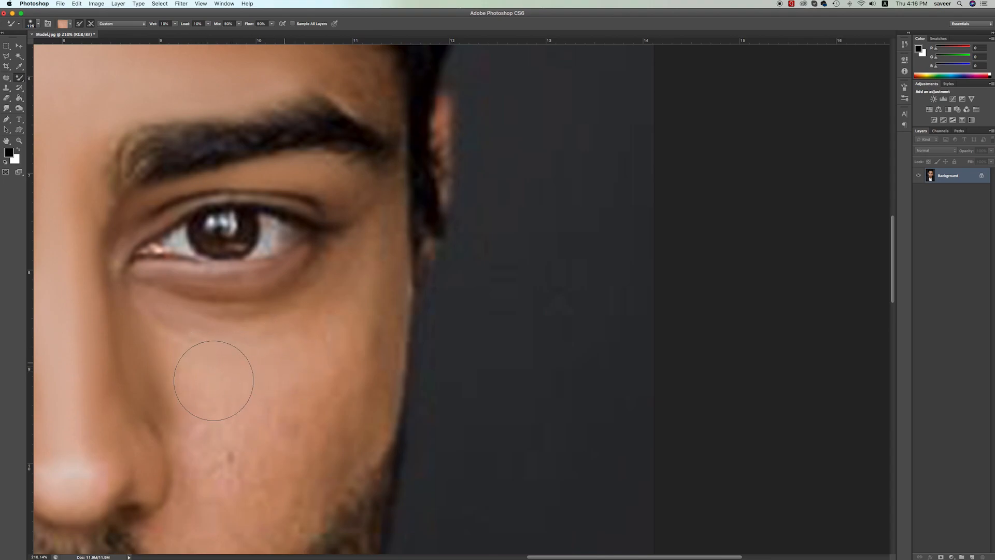
pyautogui.moveTo(187, 382)
pyautogui.mouseDown()
pyautogui.moveTo(223, 446)
pyautogui.moveTo(263, 390)
pyautogui.moveTo(296, 368)
pyautogui.moveTo(262, 419)
pyautogui.moveTo(233, 417)
pyautogui.mouseUp()
pyautogui.press('[')
pyautogui.press('[')
pyautogui.press('[')
pyautogui.press('[')
pyautogui.press('[')
pyautogui.press('[')
pyautogui.press('[')
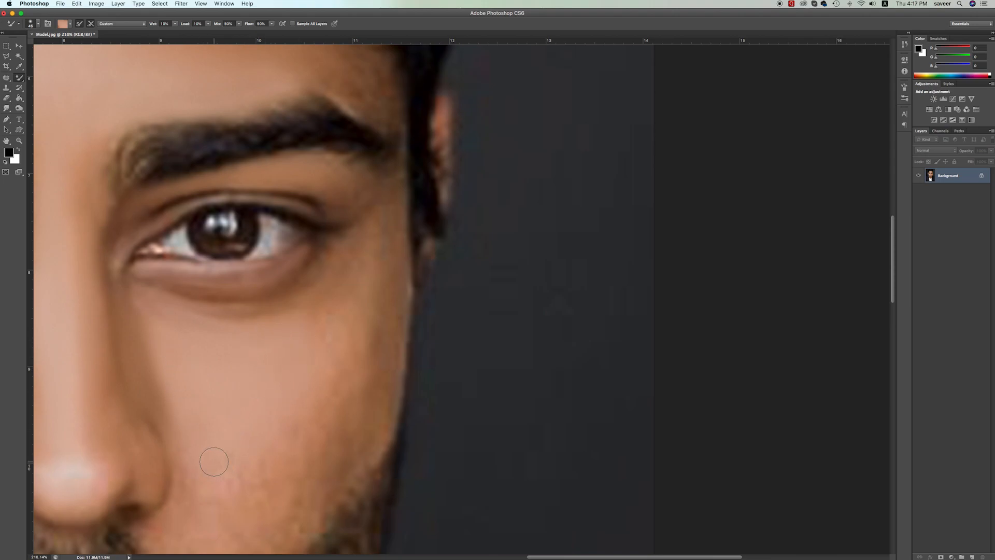
# Smooth the temple, the outer eye area and the face edge on the image's right side with sampled skin tones
pyautogui.scroll(-5, 217, 470)
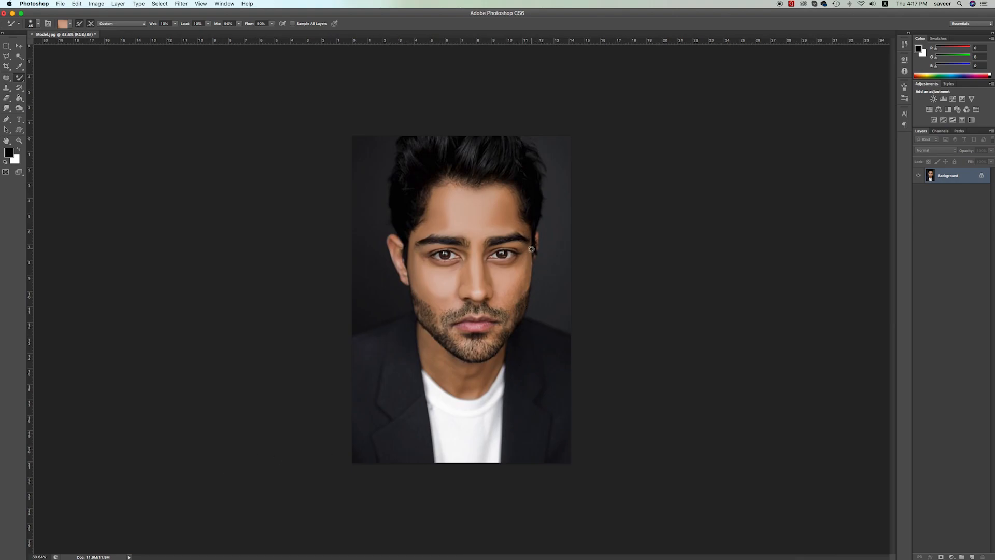
pyautogui.scroll(7, 531, 249)
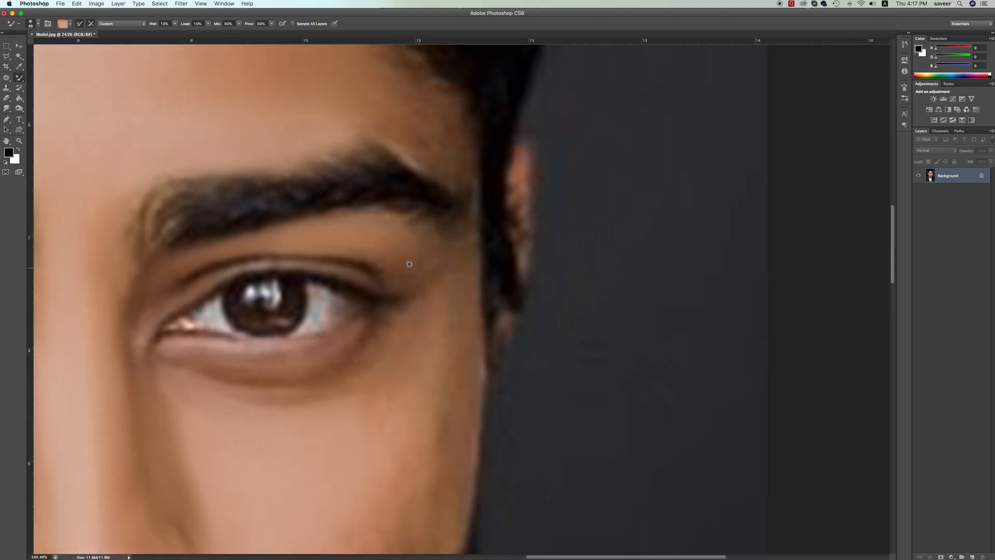
pyautogui.keyDown('alt'); pyautogui.click(409, 263); pyautogui.keyUp('alt')
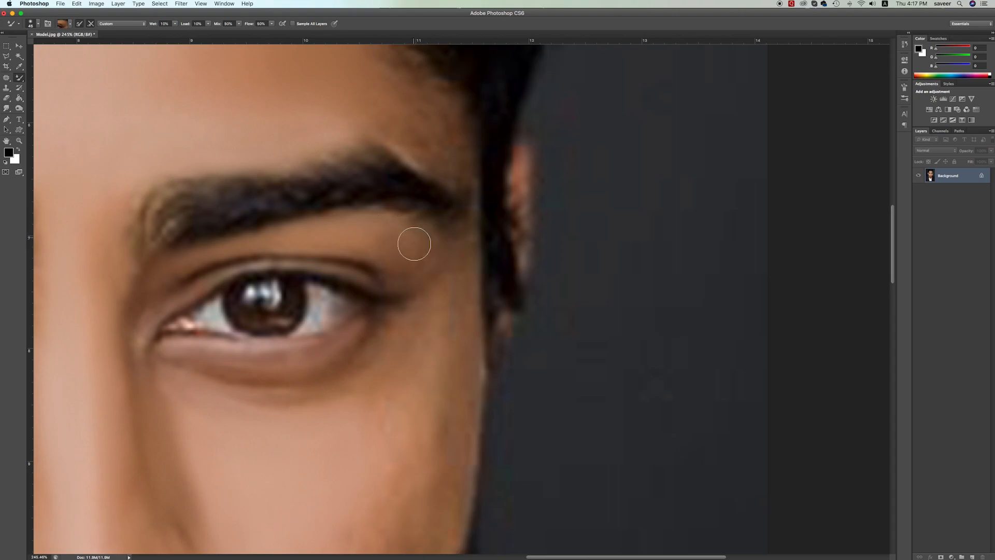
pyautogui.scroll(3, 429, 215)
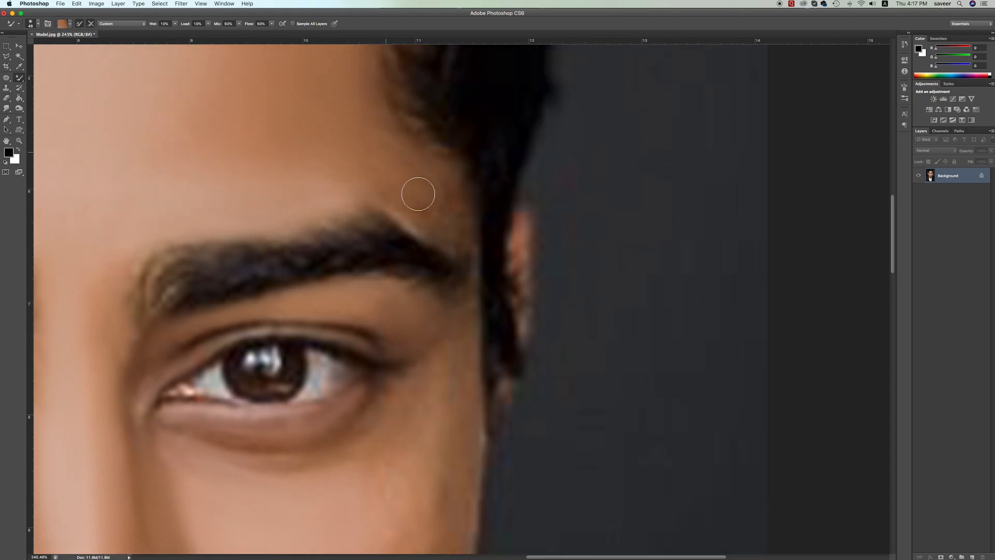
pyautogui.moveTo(428, 209)
pyautogui.mouseDown()
pyautogui.moveTo(438, 221)
pyautogui.moveTo(450, 210)
pyautogui.mouseUp()
pyautogui.moveTo(456, 294); pyautogui.dragTo(467, 449)
pyautogui.keyDown('alt'); pyautogui.click(462, 337); pyautogui.keyUp('alt')
pyautogui.scroll(-4, 467, 448)
pyautogui.keyDown('alt'); pyautogui.click(388, 389); pyautogui.keyUp('alt')
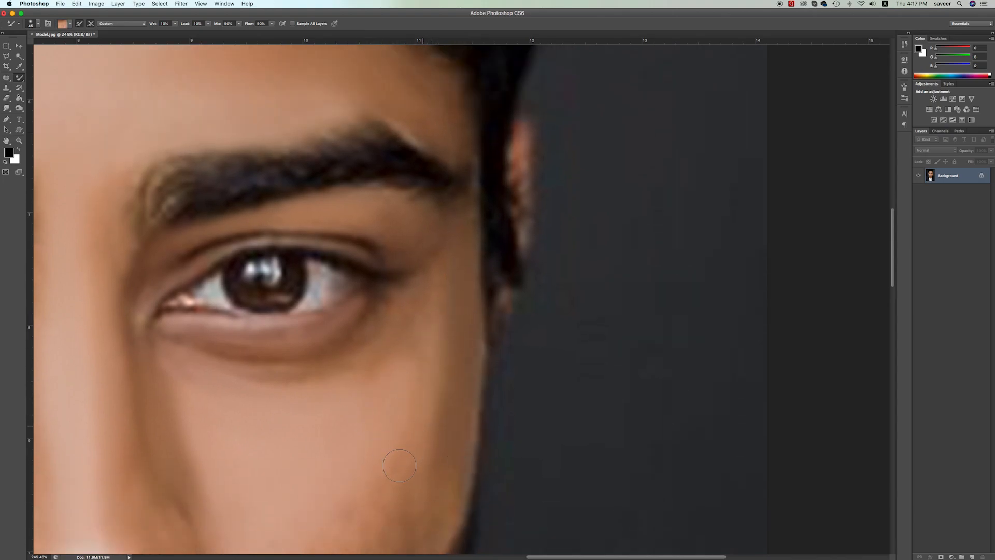
# Smooth the outer and lower cheek on the image's right side down to the beard line with an enlarged brush
pyautogui.scroll(-5, 399, 465)
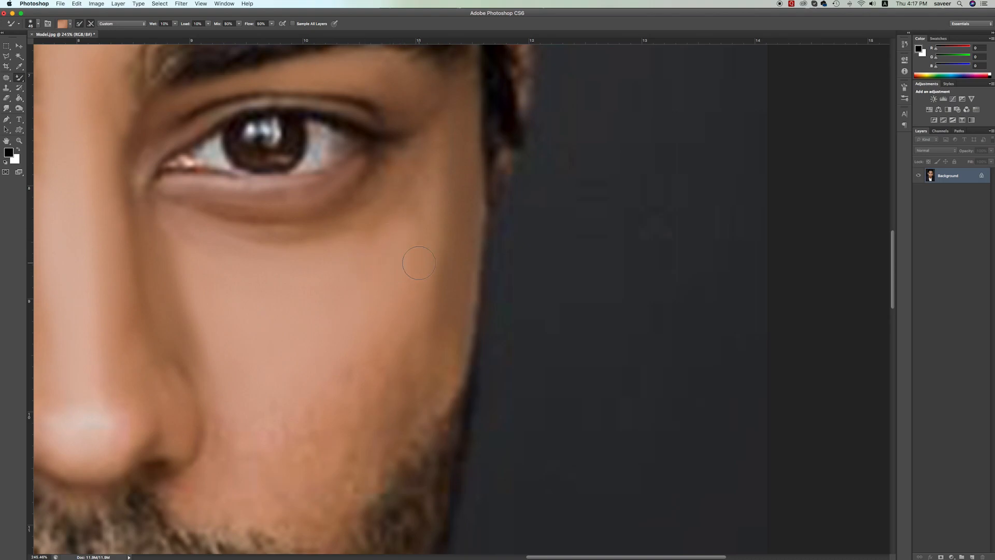
pyautogui.moveTo(397, 330)
pyautogui.mouseDown()
pyautogui.moveTo(298, 404)
pyautogui.moveTo(402, 286)
pyautogui.moveTo(337, 386)
pyautogui.moveTo(261, 416)
pyautogui.moveTo(292, 420)
pyautogui.moveTo(253, 394)
pyautogui.moveTo(288, 421)
pyautogui.moveTo(259, 408)
pyautogui.moveTo(348, 384)
pyautogui.moveTo(268, 401)
pyautogui.moveTo(386, 332)
pyautogui.mouseUp()
pyautogui.scroll(-2, 386, 332)
pyautogui.press(']')
pyautogui.press(']')
pyautogui.press(']')
pyautogui.press(']')
pyautogui.moveTo(449, 224)
pyautogui.mouseDown()
pyautogui.moveTo(401, 349)
pyautogui.moveTo(338, 414)
pyautogui.moveTo(366, 375)
pyautogui.moveTo(250, 441)
pyautogui.mouseUp()
pyautogui.moveTo(312, 404)
pyautogui.mouseDown()
pyautogui.moveTo(296, 353)
pyautogui.moveTo(261, 347)
pyautogui.moveTo(287, 391)
pyautogui.moveTo(258, 379)
pyautogui.moveTo(299, 356)
pyautogui.moveTo(386, 259)
pyautogui.moveTo(360, 321)
pyautogui.moveTo(411, 199)
pyautogui.moveTo(412, 190)
pyautogui.moveTo(384, 261)
pyautogui.moveTo(407, 179)
pyautogui.moveTo(305, 321)
pyautogui.moveTo(324, 237)
pyautogui.moveTo(397, 173)
pyautogui.moveTo(413, 143)
pyautogui.moveTo(338, 281)
pyautogui.moveTo(244, 349)
pyautogui.mouseUp()
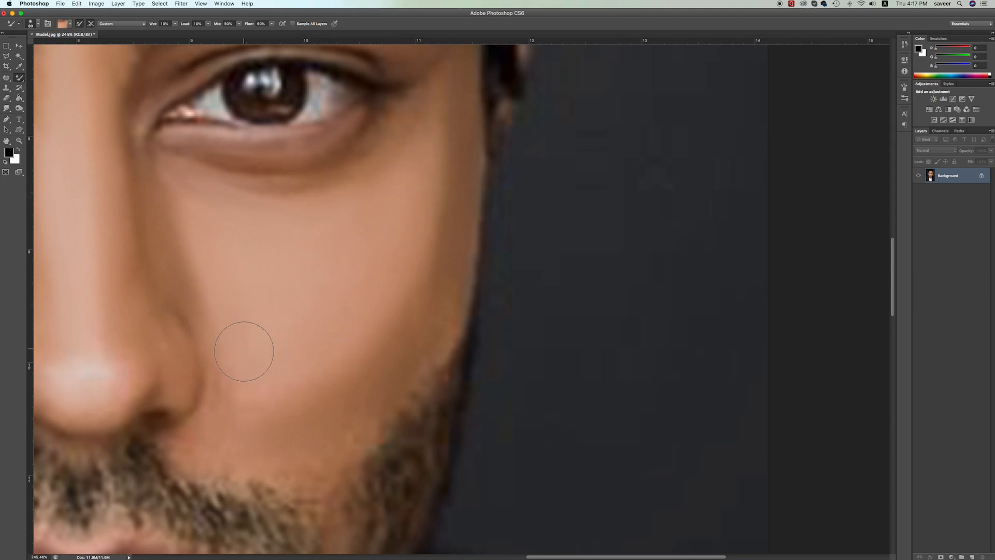
# Blend the skin around the nostril crease on the image's right side with a smaller brush
pyautogui.scroll(-5, 244, 349)
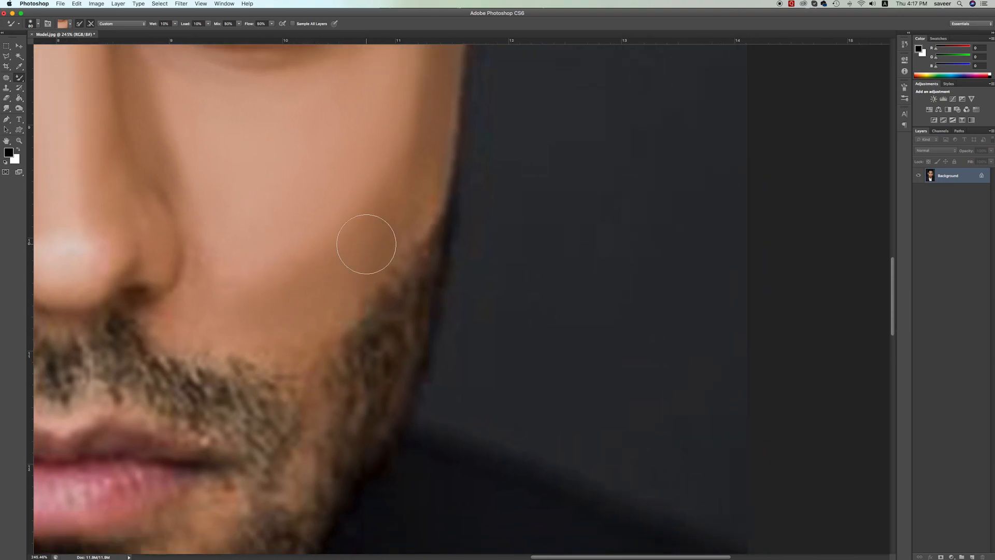
pyautogui.scroll(-2, 326, 301)
pyautogui.scroll(2, 323, 307)
pyautogui.hscroll(-1, 323, 307)
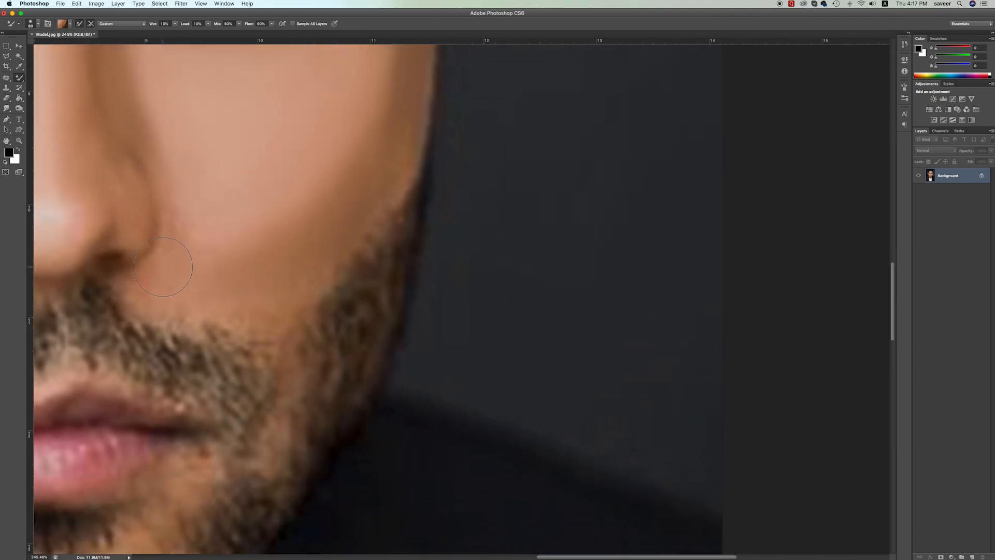
pyautogui.press('[')
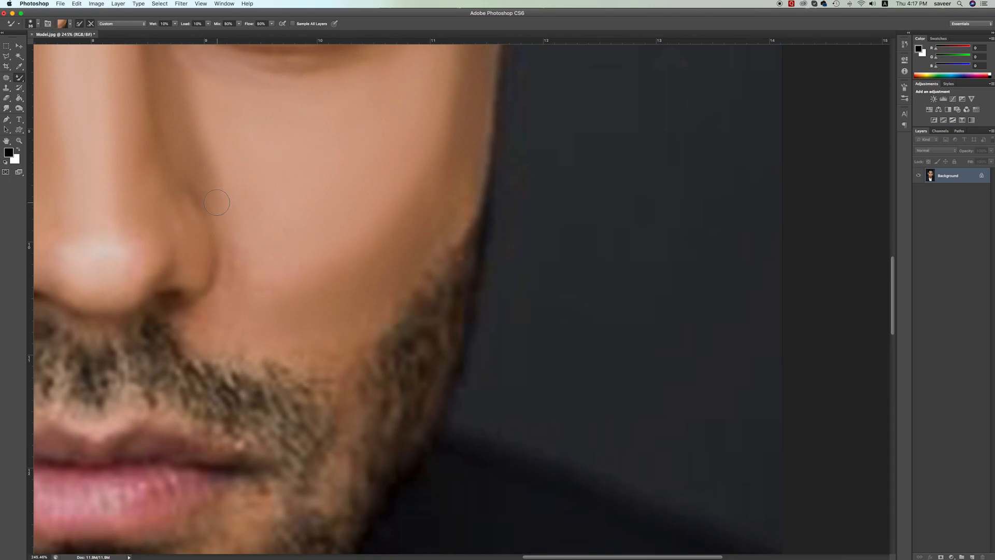
pyautogui.hscroll(-5, 228, 323)
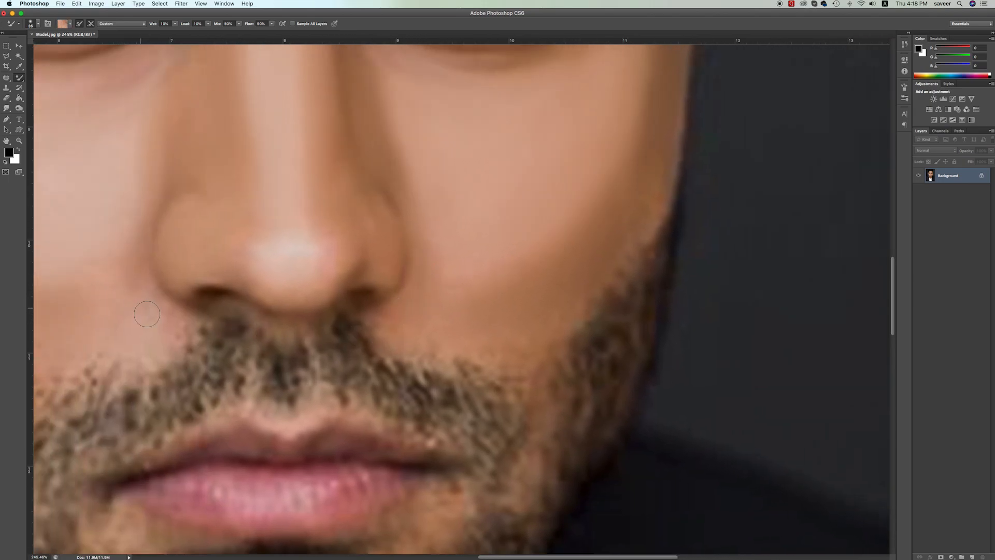
# Smooth the bare skin patches of the chin below both corners of the mouth
pyautogui.scroll(-5, 165, 337)
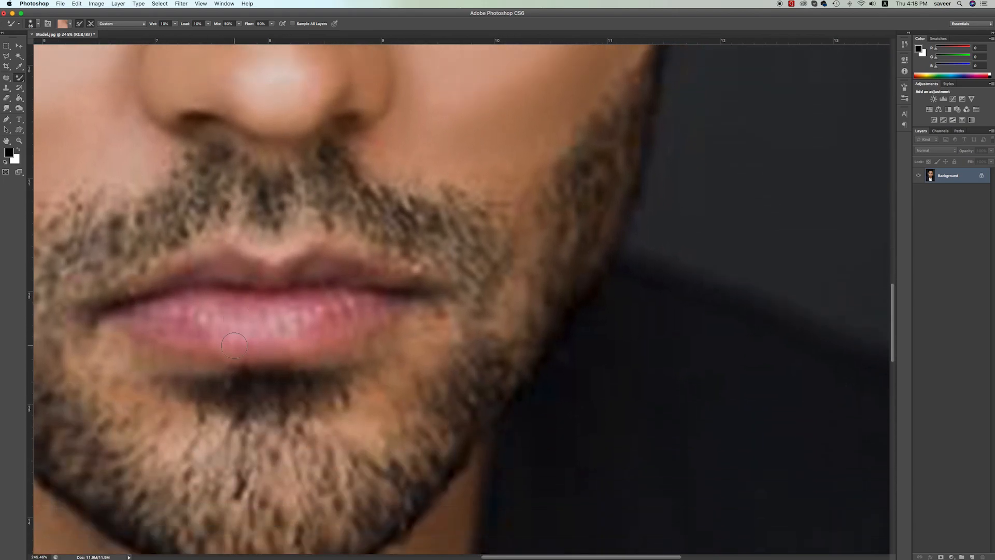
pyautogui.hscroll(-6, 236, 347)
pyautogui.scroll(-3, 236, 346)
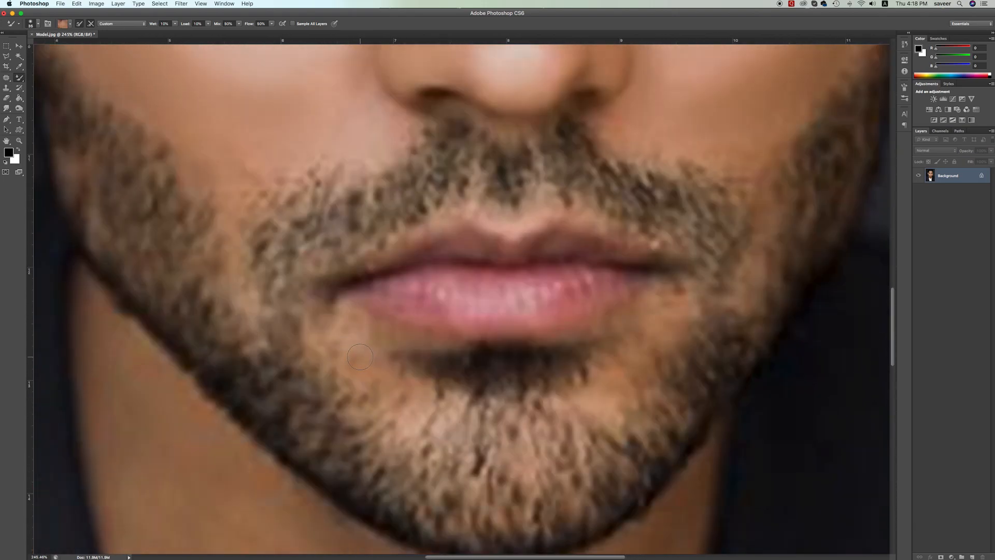
pyautogui.moveTo(426, 412); pyautogui.dragTo(411, 418)
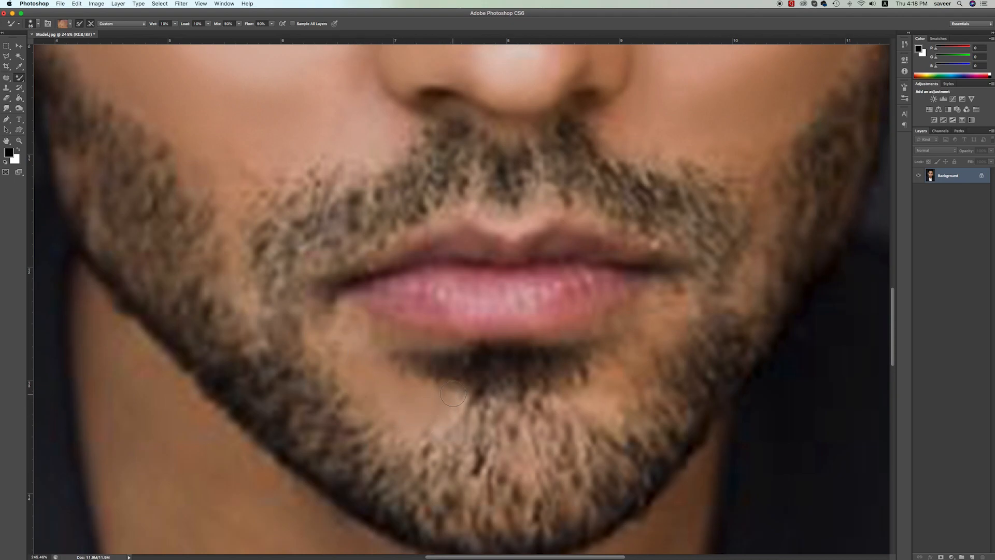
pyautogui.hscroll(5, 428, 421)
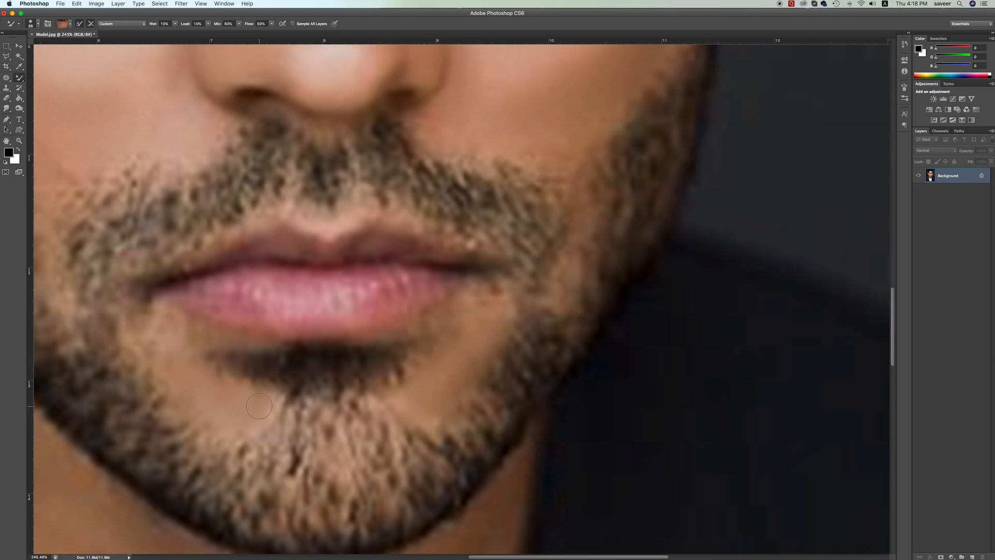
# Touch up the skin between the cheek and the moustache on the image's right side with sampled tones
pyautogui.scroll(5, 290, 383)
pyautogui.hscroll(3, 291, 383)
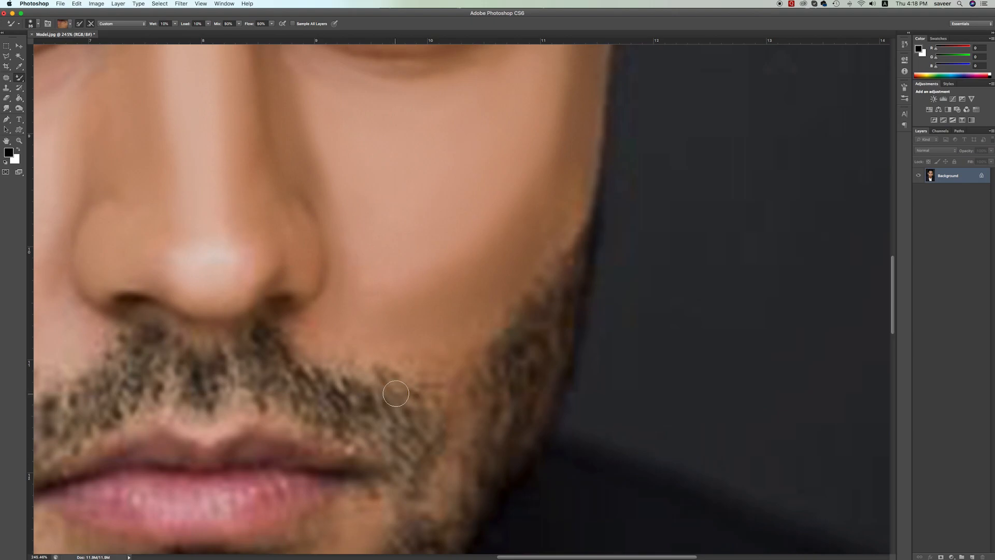
pyautogui.hscroll(2, 300, 353)
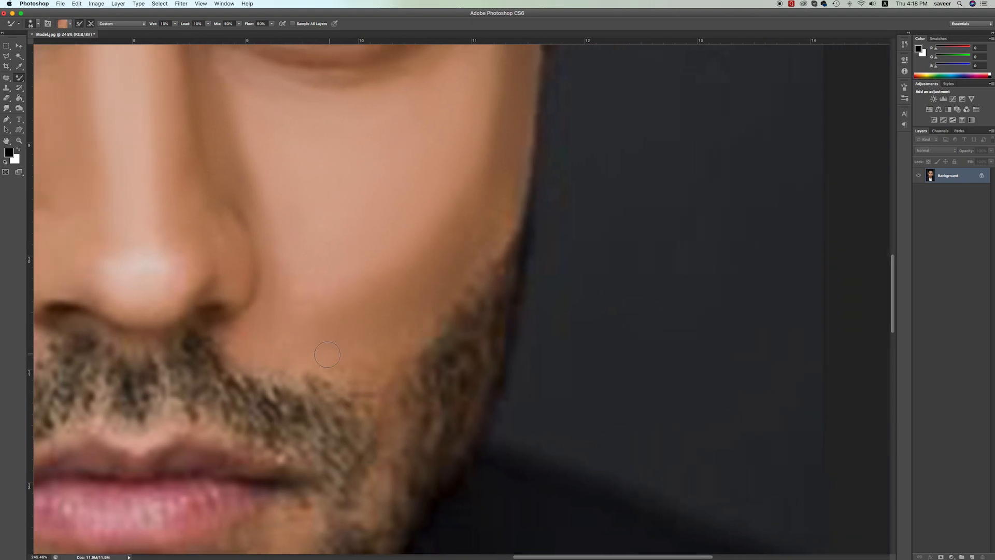
pyautogui.scroll(-3, 383, 432)
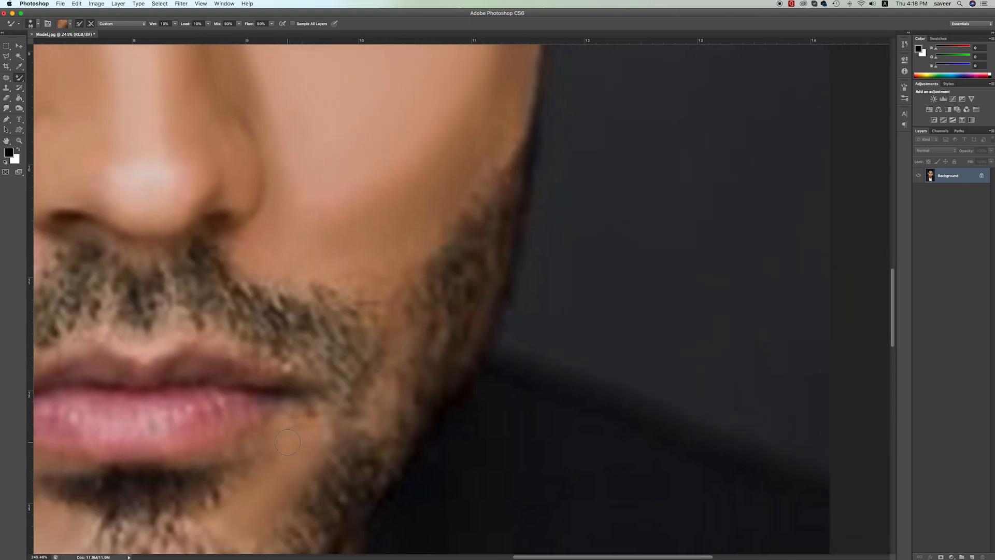
pyautogui.hscroll(-4, 287, 441)
pyautogui.scroll(2, 330, 434)
pyautogui.hscroll(-4, 330, 434)
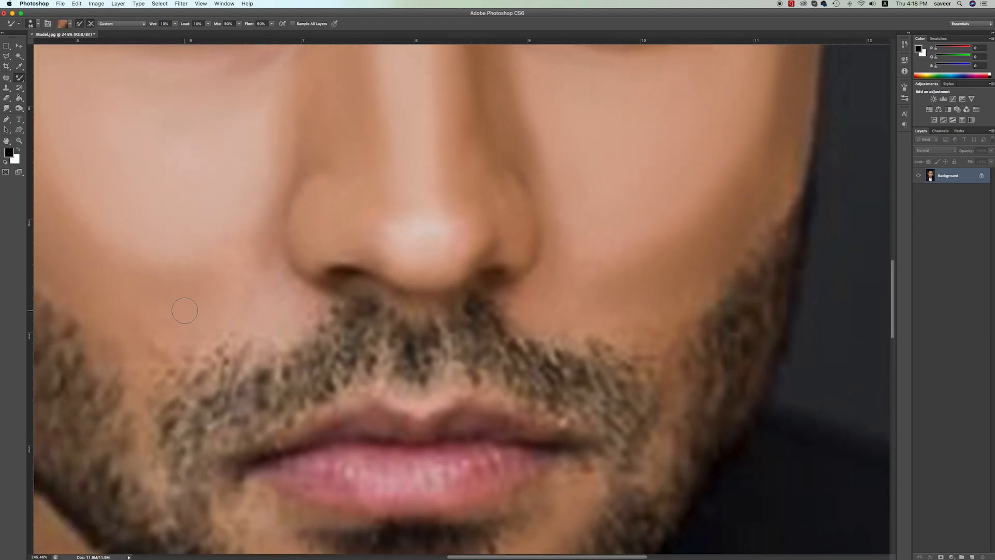
# Even out the cheek on the image's left side with a sampled skin tone, enlarging the brush to 175 px
pyautogui.scroll(2, 269, 271)
pyautogui.hscroll(-4, 269, 271)
pyautogui.press(']')
pyautogui.press(']')
pyautogui.press(']')
pyautogui.press(']')
pyautogui.press(']')
pyautogui.press(']')
pyautogui.press(']')
pyautogui.press(']')
pyautogui.press(']')
pyautogui.press(']')
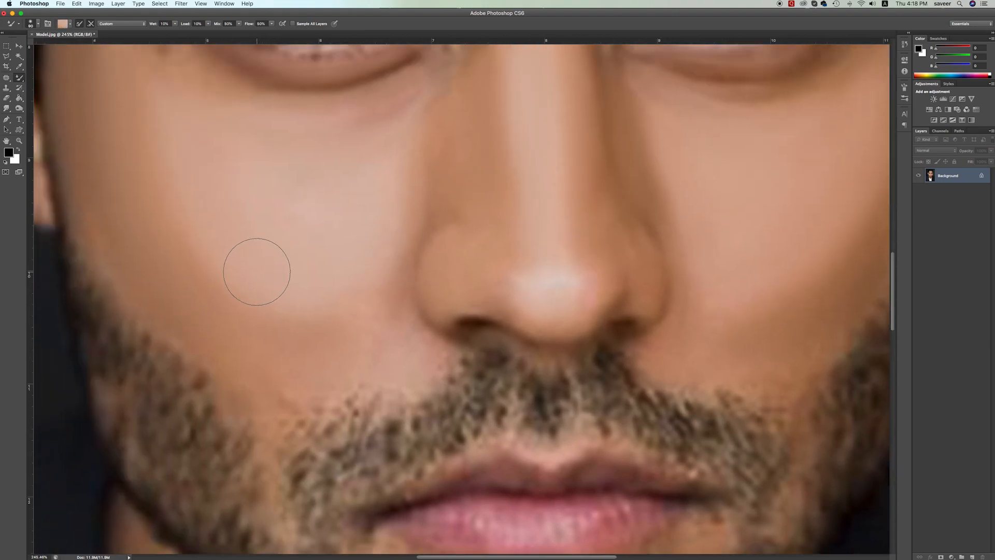
pyautogui.keyDown('alt'); pyautogui.click(267, 310); pyautogui.keyUp('alt')
pyautogui.scroll(2, 191, 218)
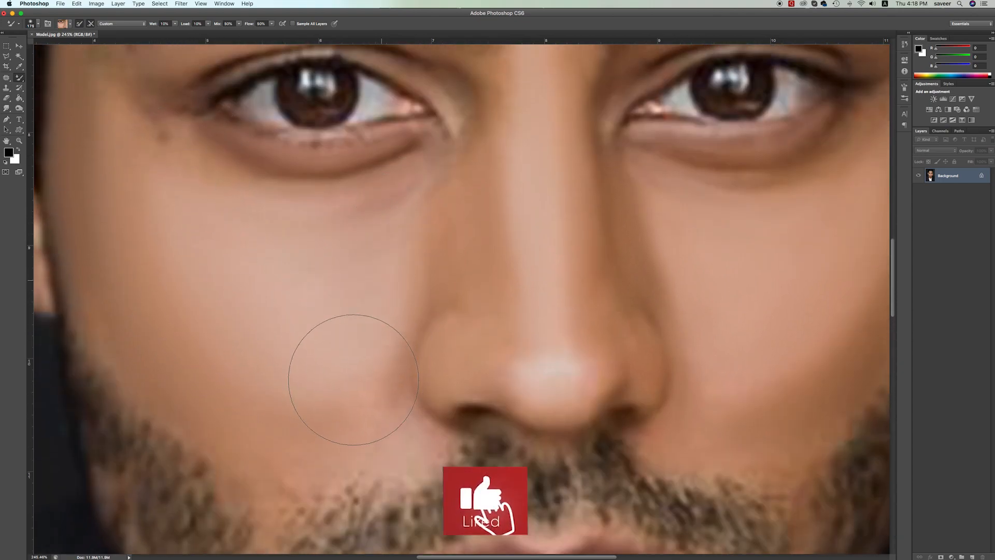
# Blend the cheek on the image's right side with a sampled skin tone and the 175 px brush
pyautogui.scroll(-3, 278, 389)
pyautogui.scroll(-6, 278, 389)
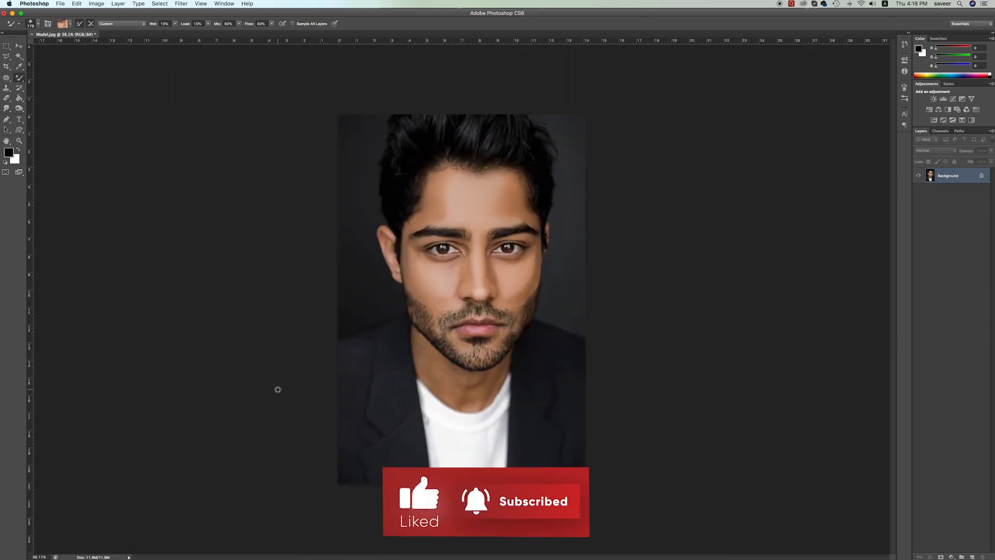
pyautogui.scroll(1, 541, 269)
pyautogui.scroll(3, 542, 269)
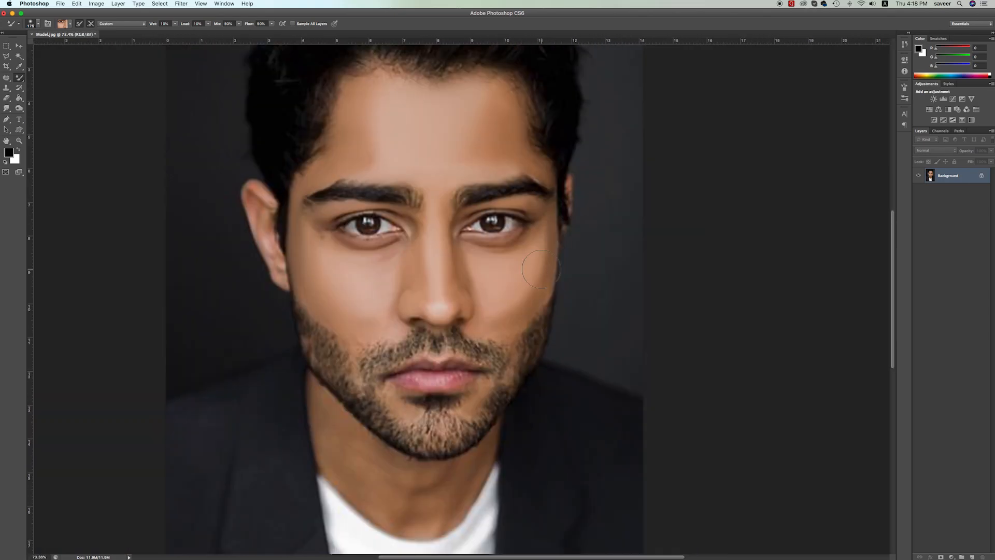
pyautogui.keyDown('alt'); pyautogui.click(497, 269); pyautogui.keyUp('alt')
pyautogui.moveTo(488, 262)
pyautogui.mouseDown()
pyautogui.moveTo(475, 299)
pyautogui.moveTo(480, 283)
pyautogui.moveTo(440, 311)
pyautogui.mouseUp()
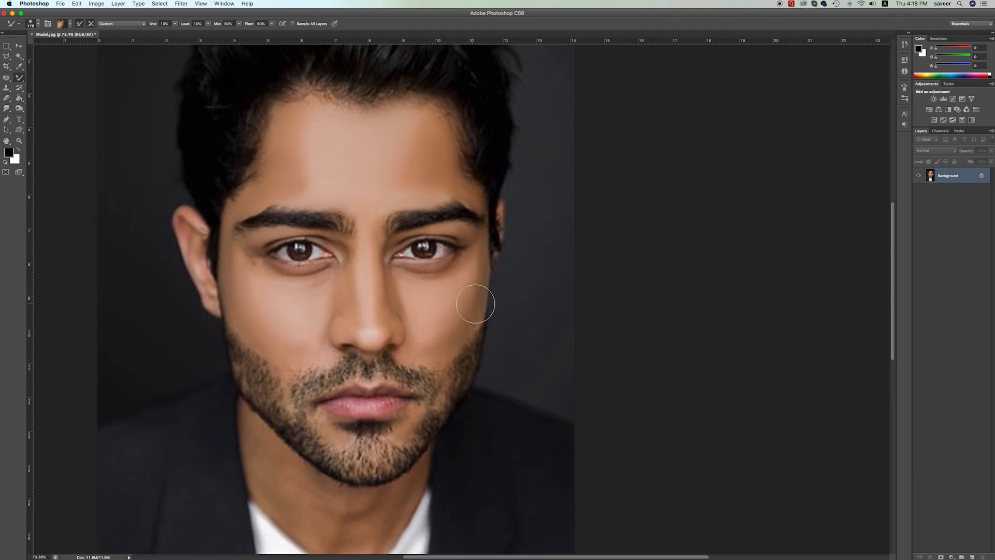
# Undo the last cheek stroke and blend the outer cheek on the image's right side with a 100 px brush and sampled tones
pyautogui.moveTo(471, 288); pyautogui.dragTo(456, 322)
pyautogui.press('super+z')
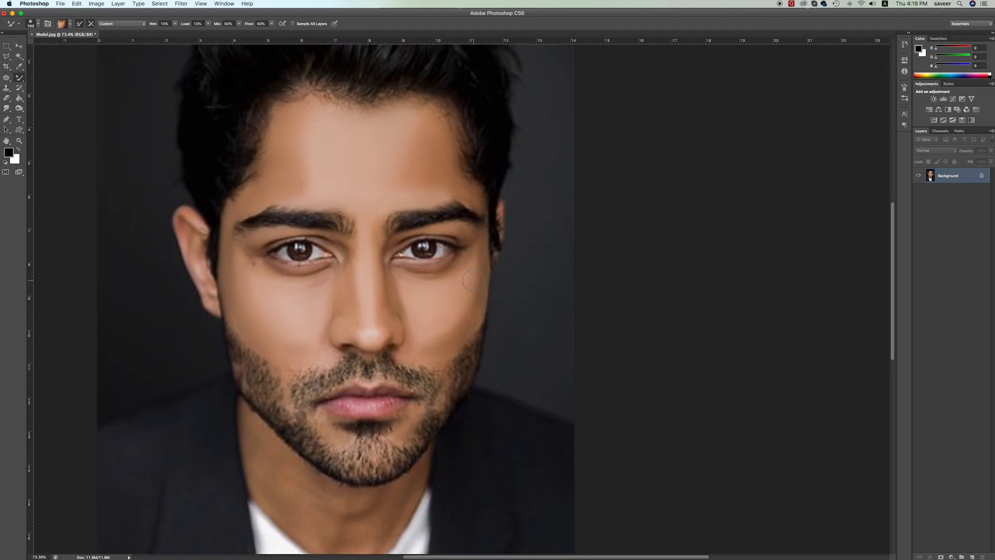
pyautogui.moveTo(471, 281)
pyautogui.mouseDown()
pyautogui.moveTo(437, 340)
pyautogui.moveTo(458, 354)
pyautogui.moveTo(436, 345)
pyautogui.moveTo(457, 332)
pyautogui.mouseUp()
pyautogui.keyDown('alt'); pyautogui.click(443, 348); pyautogui.keyUp('alt')
pyautogui.keyDown('alt'); pyautogui.click(481, 272); pyautogui.keyUp('alt')
pyautogui.hscroll(5, 456, 322)
pyautogui.hscroll(1, 440, 340)
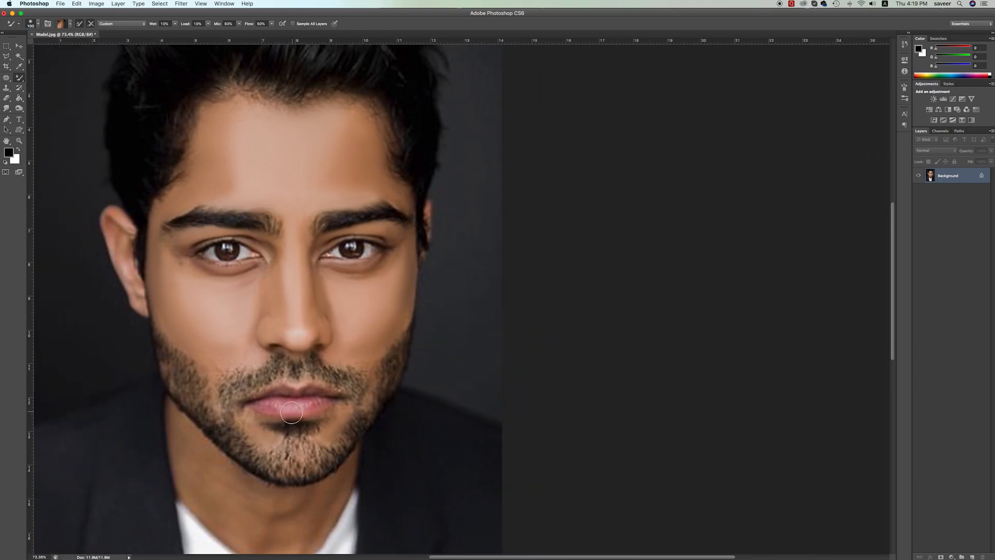
# Duplicate the Background layer, convert the original into Layer 0, and make Background copy the active layer
pyautogui.scroll(5, 295, 437)
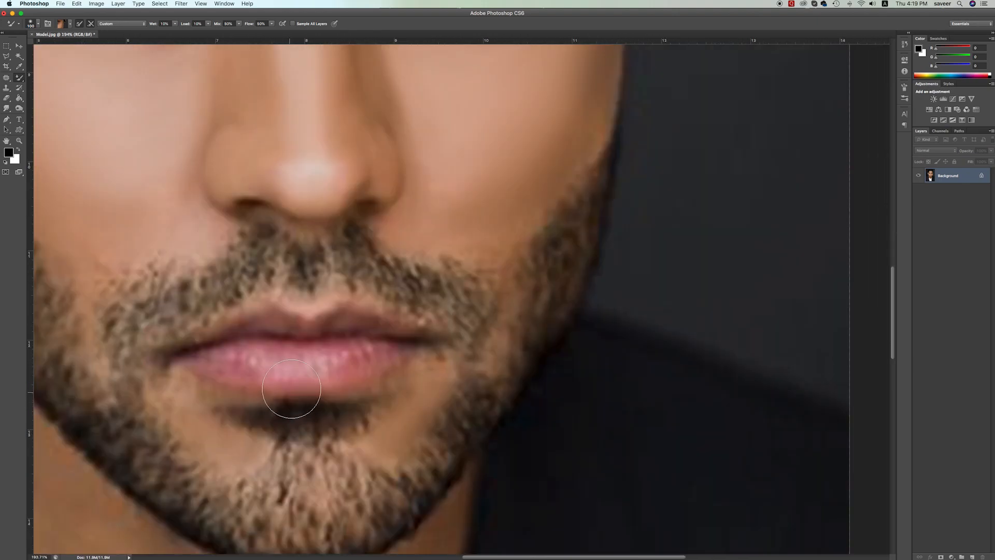
pyautogui.rightClick(962, 179)
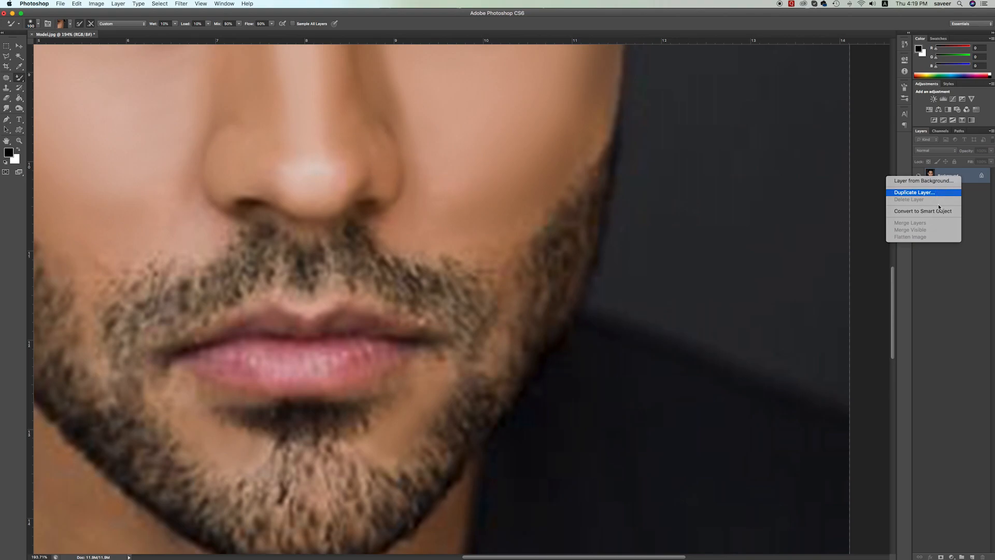
pyautogui.click(940, 193)
pyautogui.press('Return')
pyautogui.doubleClick(982, 191)
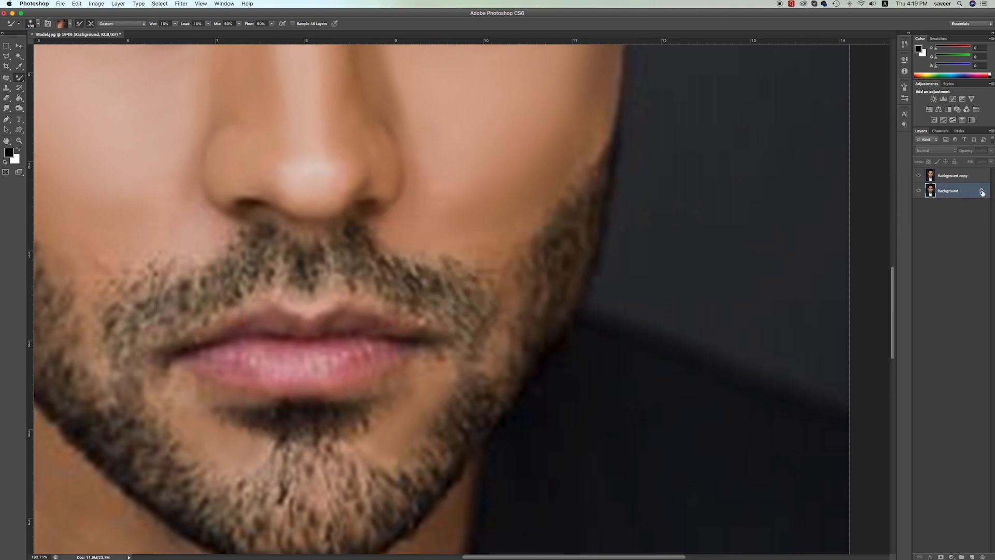
pyautogui.click(579, 248)
pyautogui.click(956, 178)
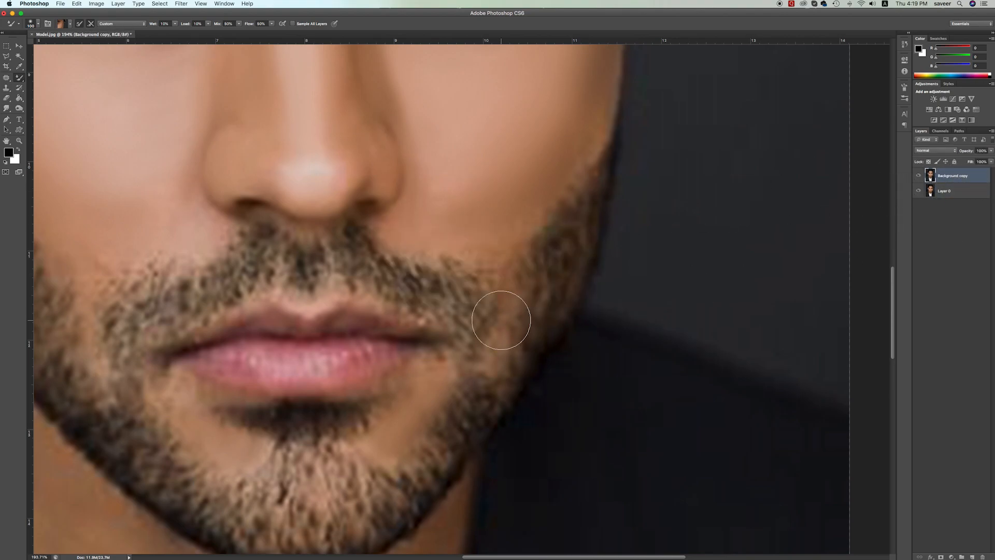
# Smooth the lower lip's creases and highlights with a 30 px Mixer Brush and a sampled lip tone
pyautogui.scroll(2, 244, 290)
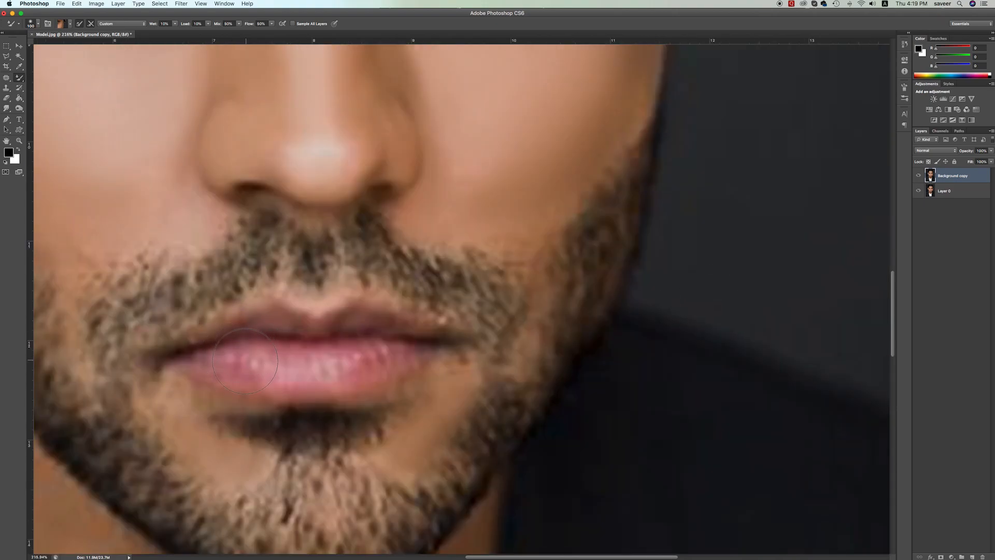
pyautogui.press('[')
pyautogui.press('[')
pyautogui.press('[')
pyautogui.moveTo(249, 382)
pyautogui.mouseDown()
pyautogui.moveTo(190, 366)
pyautogui.moveTo(255, 379)
pyautogui.moveTo(283, 375)
pyautogui.moveTo(261, 364)
pyautogui.moveTo(265, 375)
pyautogui.moveTo(286, 370)
pyautogui.moveTo(272, 375)
pyautogui.moveTo(342, 357)
pyautogui.moveTo(373, 365)
pyautogui.moveTo(353, 376)
pyautogui.moveTo(390, 372)
pyautogui.moveTo(367, 370)
pyautogui.moveTo(416, 353)
pyautogui.moveTo(358, 347)
pyautogui.mouseUp()
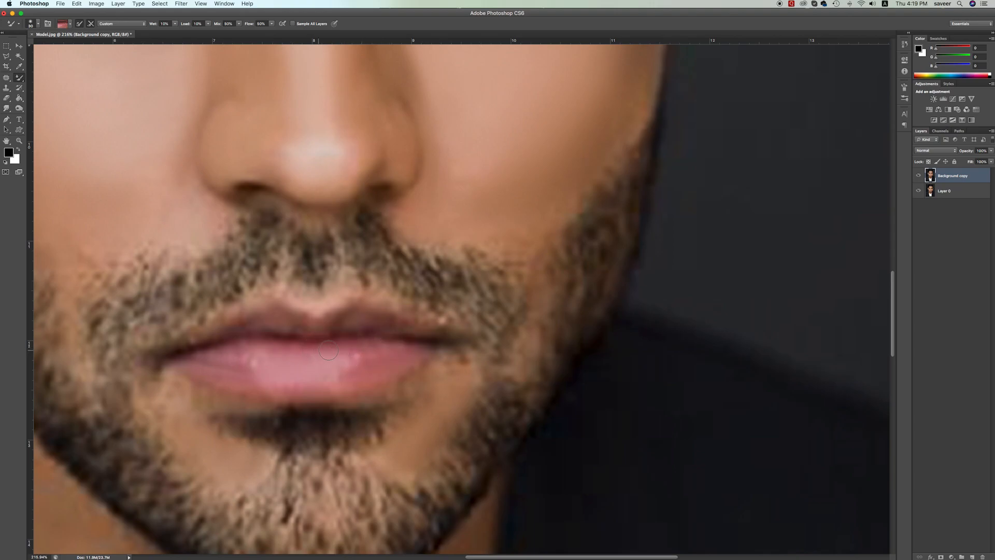
pyautogui.moveTo(254, 350)
pyautogui.mouseDown()
pyautogui.moveTo(191, 357)
pyautogui.moveTo(240, 371)
pyautogui.mouseUp()
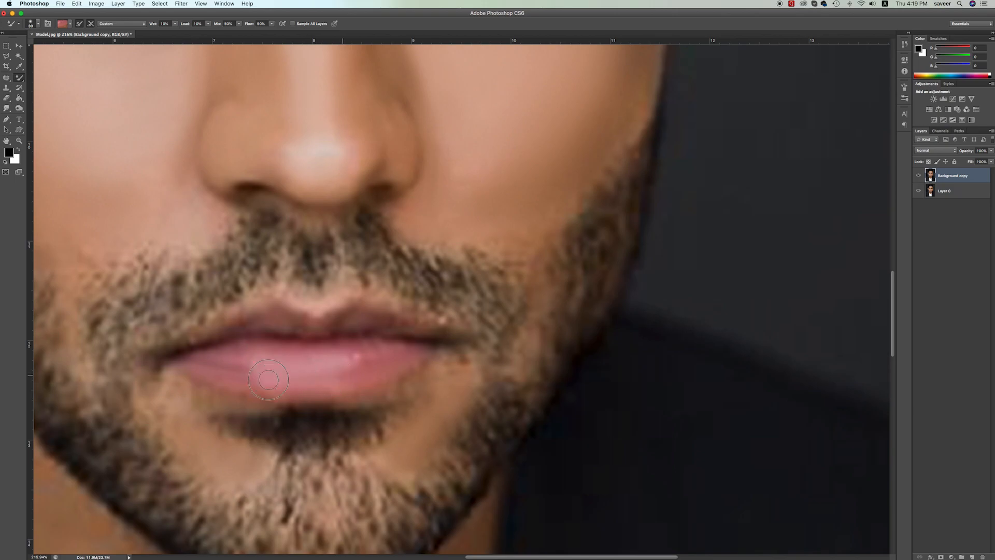
pyautogui.keyDown('alt'); pyautogui.click(238, 355); pyautogui.keyUp('alt')
pyautogui.moveTo(243, 355); pyautogui.dragTo(340, 357)
# Even out the upper lip and its upper edge with a sampled tone
pyautogui.keyDown('alt'); pyautogui.click(279, 318); pyautogui.keyUp('alt')
pyautogui.moveTo(252, 323)
pyautogui.mouseDown()
pyautogui.moveTo(385, 325)
pyautogui.moveTo(214, 342)
pyautogui.moveTo(257, 332)
pyautogui.moveTo(420, 337)
pyautogui.mouseUp()
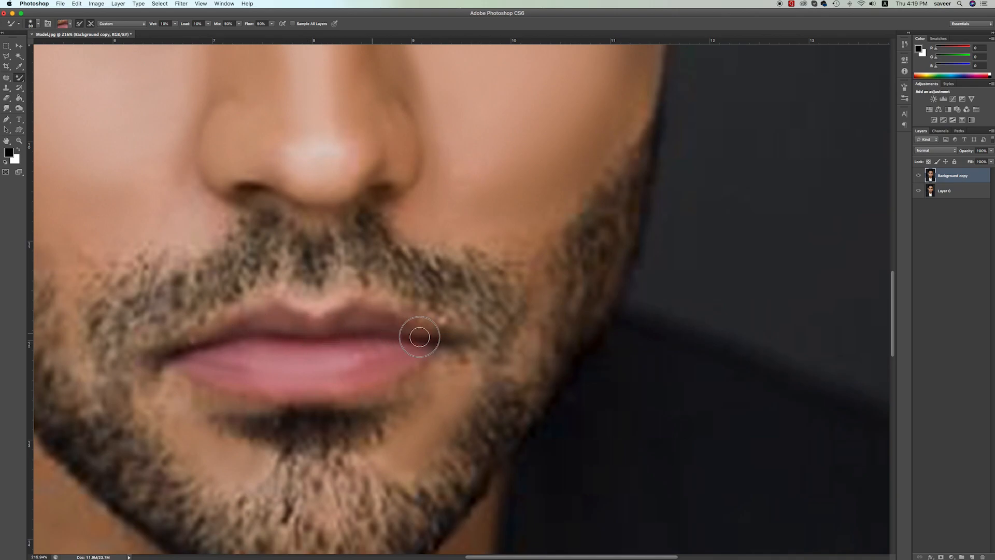
pyautogui.moveTo(315, 303)
pyautogui.mouseDown()
pyautogui.moveTo(350, 282)
pyautogui.moveTo(433, 322)
pyautogui.mouseUp()
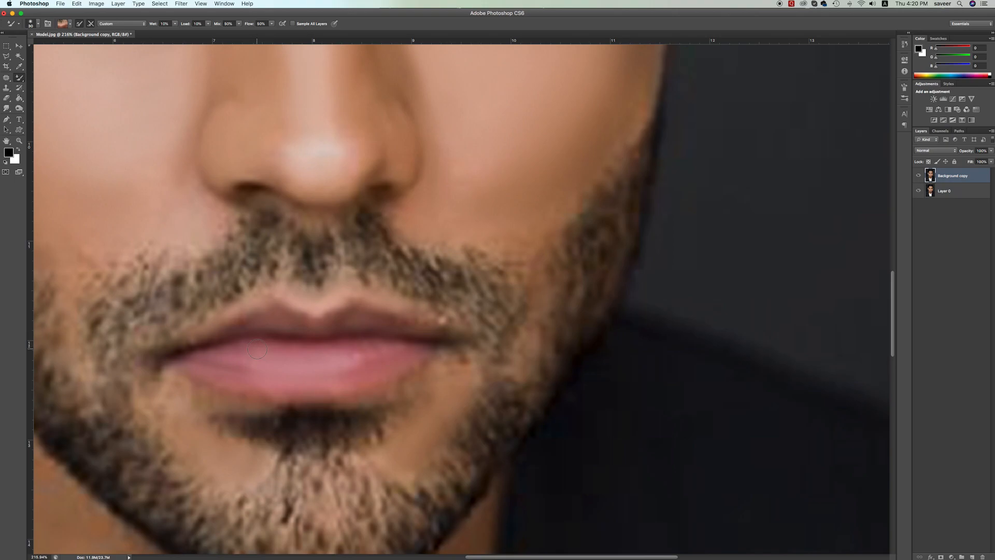
# Blend the skin beneath both corners of the mouth with the 30 px brush
pyautogui.hscroll(2, 181, 398)
pyautogui.moveTo(183, 399); pyautogui.dragTo(237, 404)
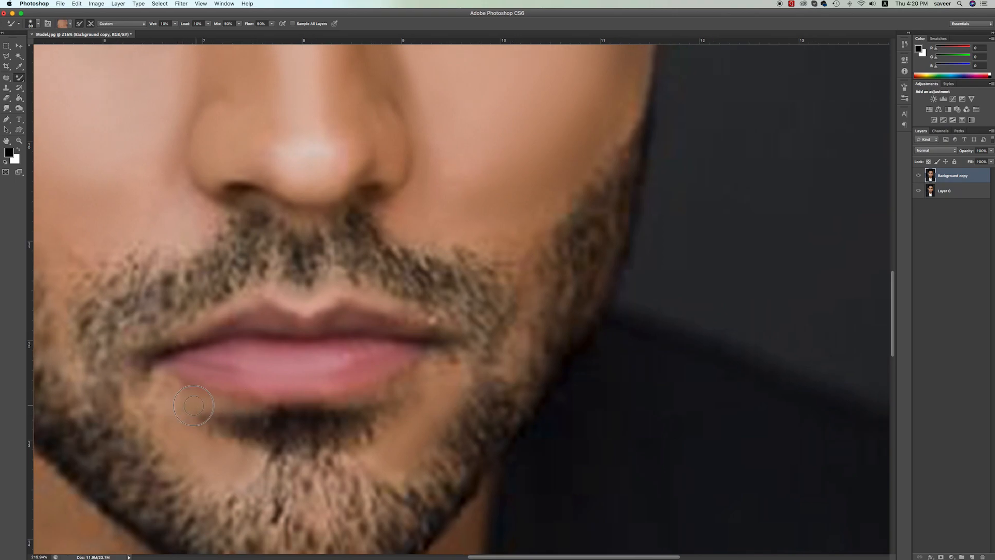
pyautogui.moveTo(384, 445); pyautogui.dragTo(436, 373)
pyautogui.scroll(6, 422, 419)
pyautogui.hscroll(-2, 422, 419)
pyautogui.moveTo(346, 345)
pyautogui.mouseDown()
pyautogui.moveTo(334, 337)
pyautogui.moveTo(389, 344)
pyautogui.mouseUp()
# Smooth the whites of both eyes with the Mixer Brush and a sampled tone
pyautogui.scroll(3, 337, 352)
pyautogui.hscroll(-2, 337, 352)
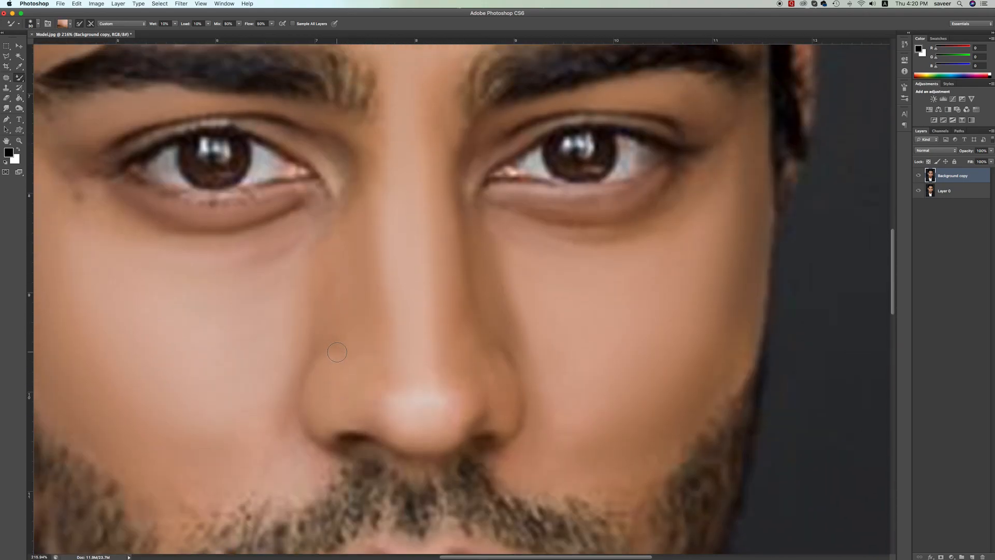
pyautogui.scroll(3, 337, 352)
pyautogui.scroll(5, 209, 217)
pyautogui.scroll(-3, 324, 300)
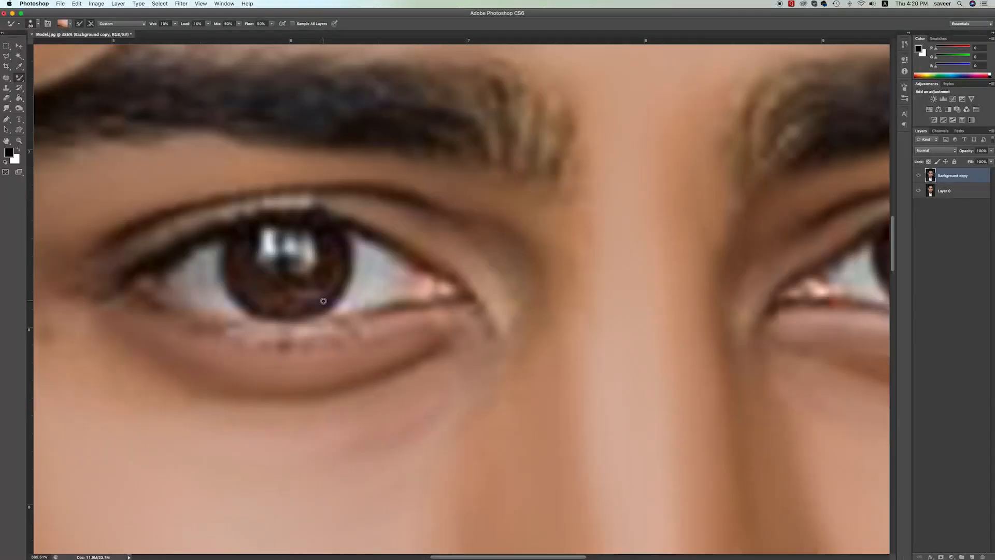
pyautogui.scroll(1, 323, 301)
pyautogui.keyDown('alt'); pyautogui.click(327, 295); pyautogui.keyUp('alt')
pyautogui.moveTo(393, 307); pyautogui.dragTo(367, 314)
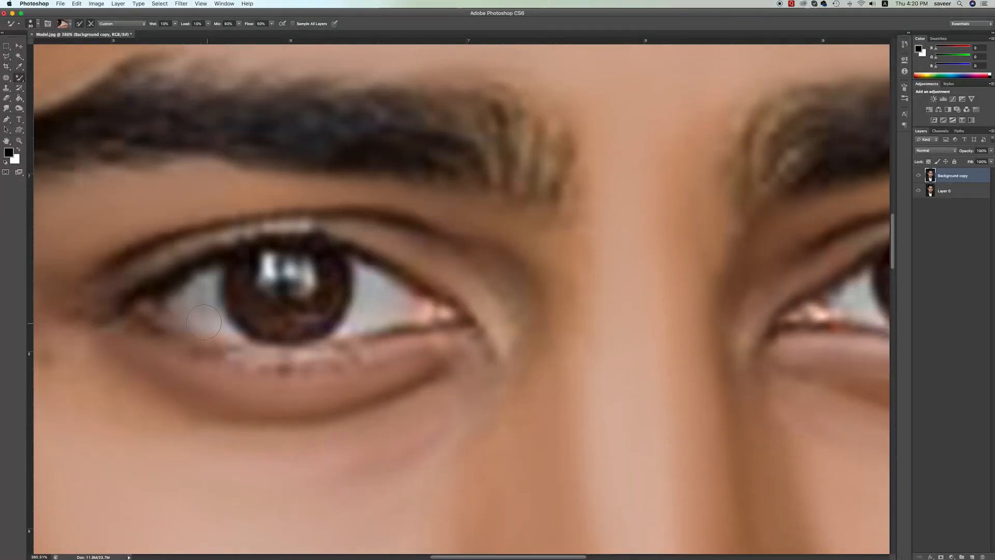
pyautogui.hscroll(5, 552, 324)
pyautogui.moveTo(654, 305)
pyautogui.mouseDown()
pyautogui.moveTo(705, 297)
pyautogui.moveTo(661, 267)
pyautogui.moveTo(693, 278)
pyautogui.moveTo(668, 304)
pyautogui.mouseUp()
pyautogui.hscroll(4, 669, 303)
pyautogui.scroll(1, 668, 304)
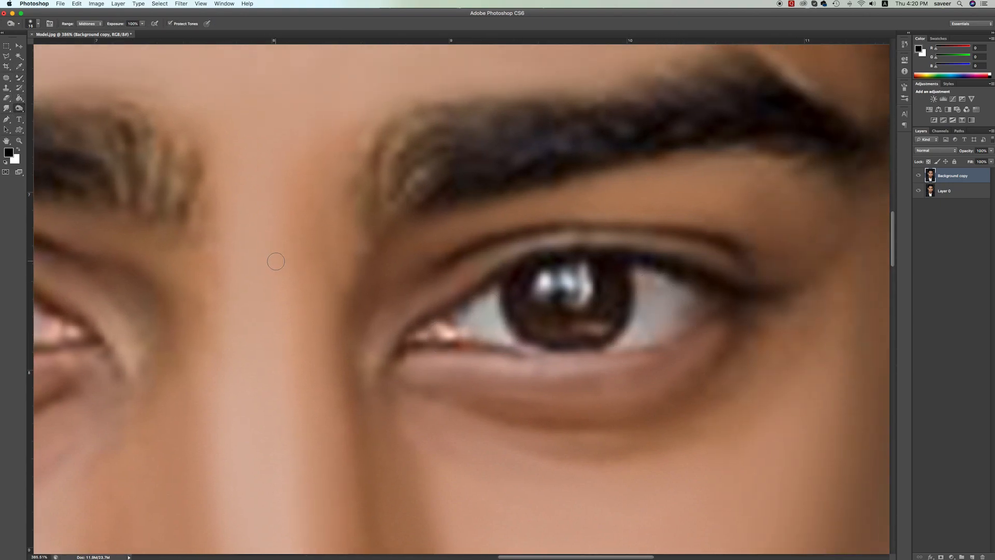
# Darken the eyebrow on the image's right side with the Burn tool at 100% exposure, using a 50 px brush
pyautogui.scroll(5, 276, 261)
pyautogui.hscroll(4, 275, 261)
pyautogui.press(']')
pyautogui.press(']')
pyautogui.press(']')
pyautogui.press(']')
pyautogui.press(']')
pyautogui.press(']')
pyautogui.press(']')
pyautogui.press(']')
pyautogui.press(']')
pyautogui.press(']')
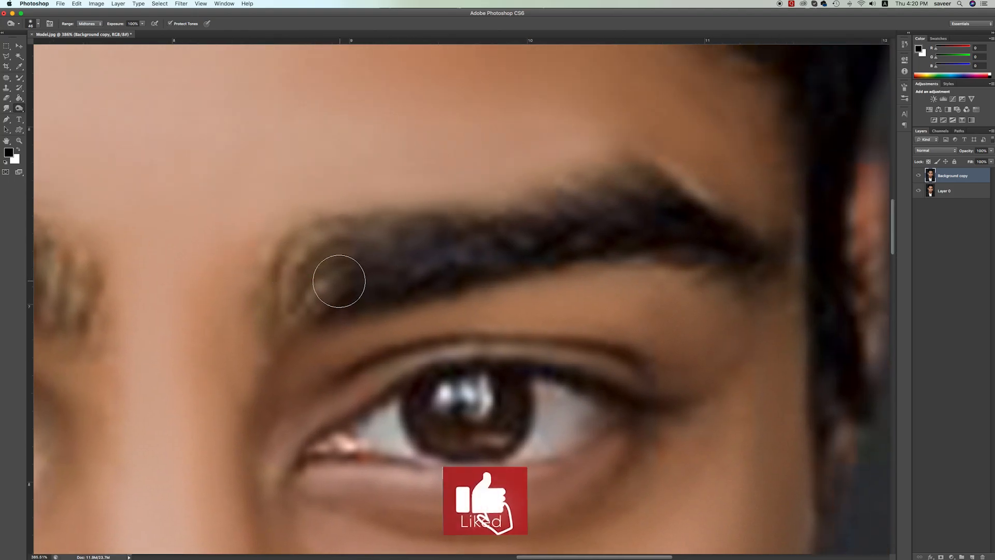
pyautogui.press(']')
pyautogui.press(']')
pyautogui.moveTo(327, 272)
pyautogui.mouseDown()
pyautogui.moveTo(389, 239)
pyautogui.moveTo(395, 266)
pyautogui.moveTo(595, 213)
pyautogui.moveTo(690, 239)
pyautogui.mouseUp()
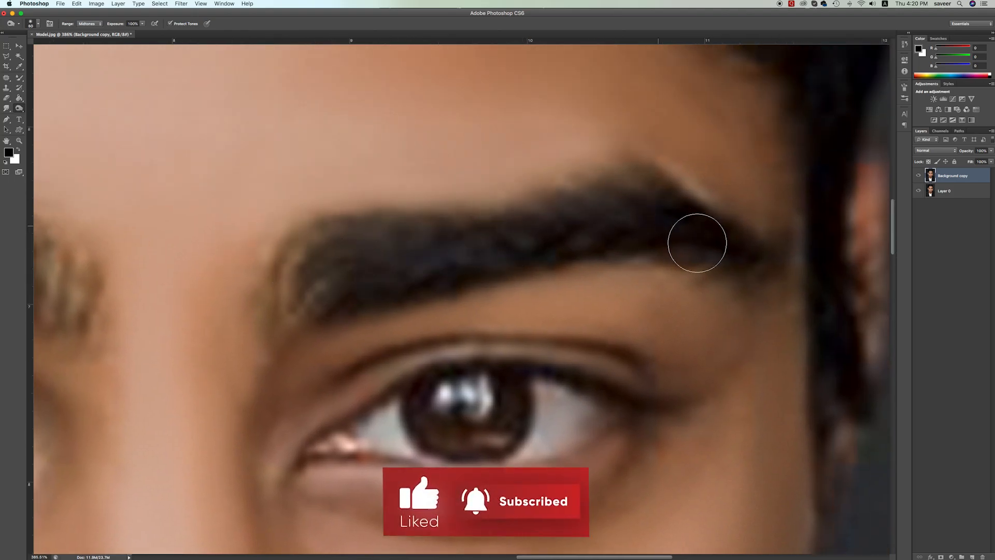
# Darken the eyebrow on the image's left side along its full length with the 50 px Burn brush
pyautogui.hscroll(-5, 394, 274)
pyautogui.moveTo(353, 296)
pyautogui.mouseDown()
pyautogui.moveTo(318, 251)
pyautogui.moveTo(293, 273)
pyautogui.moveTo(203, 231)
pyautogui.mouseUp()
pyautogui.hscroll(-2, 203, 232)
pyautogui.moveTo(351, 252)
pyautogui.mouseDown()
pyautogui.moveTo(296, 220)
pyautogui.moveTo(193, 233)
pyautogui.moveTo(220, 232)
pyautogui.moveTo(122, 203)
pyautogui.moveTo(54, 225)
pyautogui.mouseUp()
pyautogui.hscroll(-4, 197, 233)
pyautogui.hscroll(-4, 196, 226)
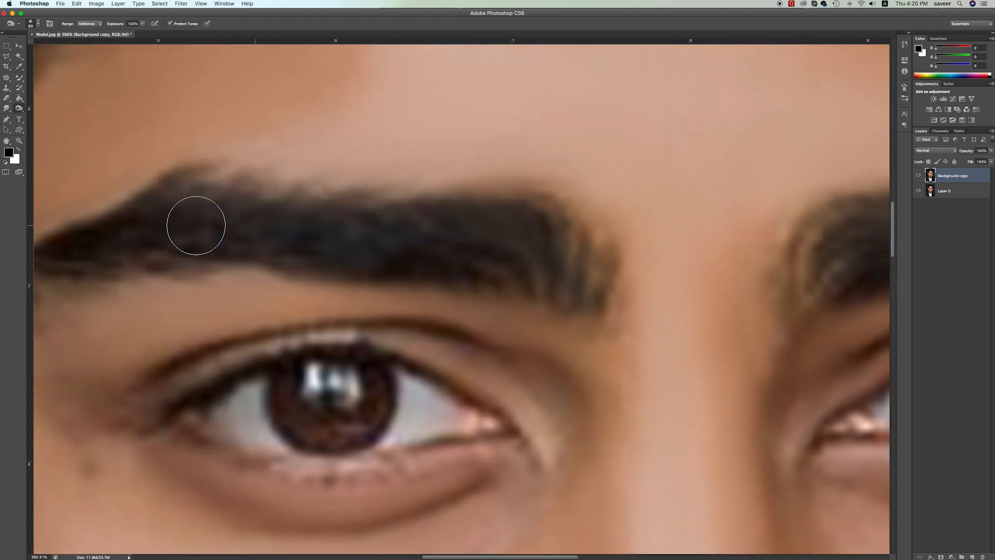
# Darken the irises of both eyes with the Burn tool enlarged to 100 px
pyautogui.hscroll(-4, 196, 226)
pyautogui.press(']')
pyautogui.press(']')
pyautogui.press(']')
pyautogui.press(']')
pyautogui.click(396, 398)
pyautogui.hscroll(10, 444, 393)
pyautogui.click(531, 393)
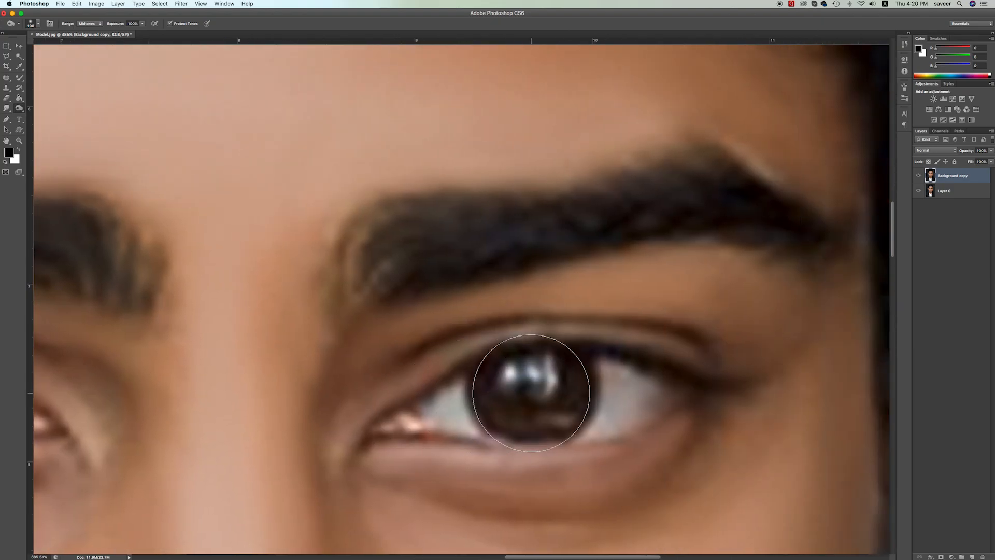
# Darken the beard along the jaw, chin and moustache with the 100 px Burn brush
pyautogui.scroll(-12, 532, 393)
pyautogui.press('super+0')
pyautogui.moveTo(316, 338)
pyautogui.mouseDown()
pyautogui.moveTo(372, 408)
pyautogui.moveTo(399, 368)
pyautogui.mouseUp()
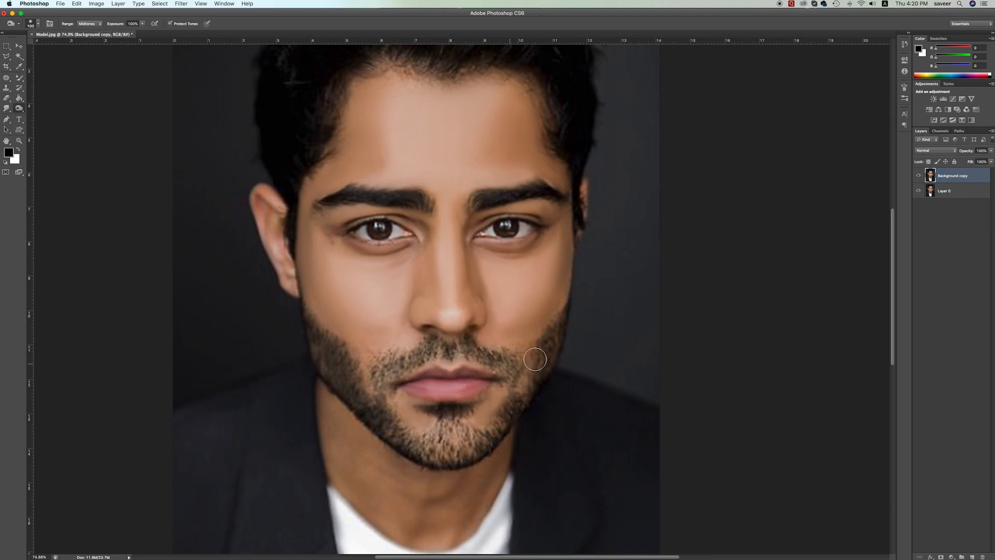
pyautogui.moveTo(535, 359)
pyautogui.mouseDown()
pyautogui.moveTo(535, 382)
pyautogui.moveTo(493, 433)
pyautogui.moveTo(426, 449)
pyautogui.moveTo(385, 430)
pyautogui.mouseUp()
pyautogui.moveTo(398, 365); pyautogui.dragTo(381, 396)
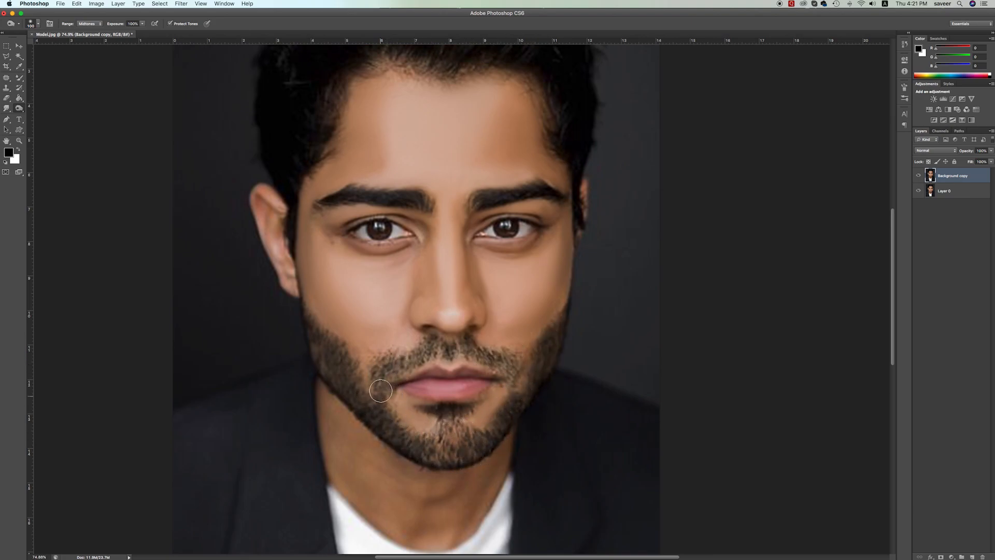
pyautogui.moveTo(519, 369); pyautogui.dragTo(525, 377)
# Brighten the reflections, whites and lower lid rim of the eye on the image's left with a small Dodge brush at 21% exposure
pyautogui.scroll(5, 526, 377)
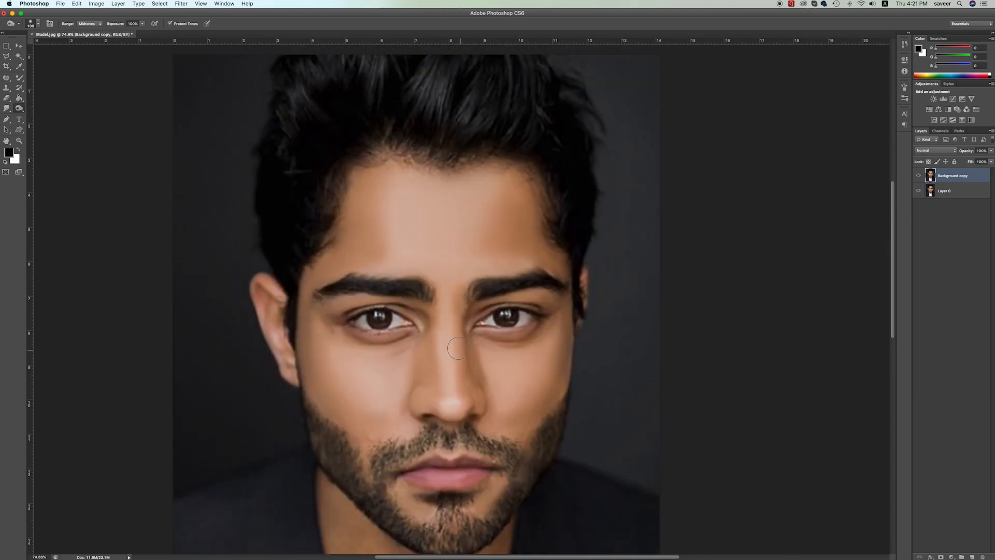
pyautogui.scroll(5, 382, 311)
pyautogui.scroll(10, 382, 311)
pyautogui.click(22, 110)
pyautogui.click(50, 105)
pyautogui.press('[')
pyautogui.press('[')
pyautogui.press('[')
pyautogui.press('[')
pyautogui.press('[')
pyautogui.press('[')
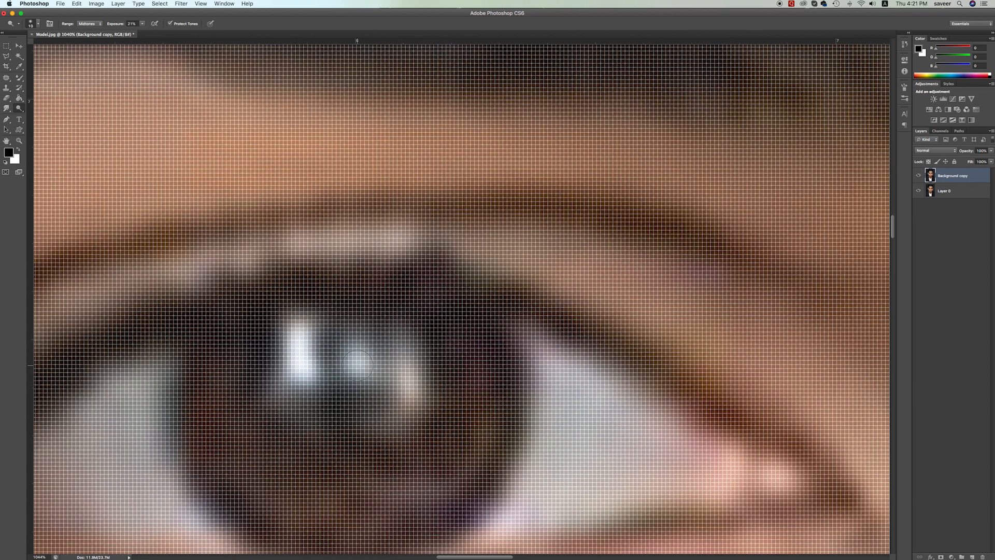
pyautogui.scroll(-5, 356, 365)
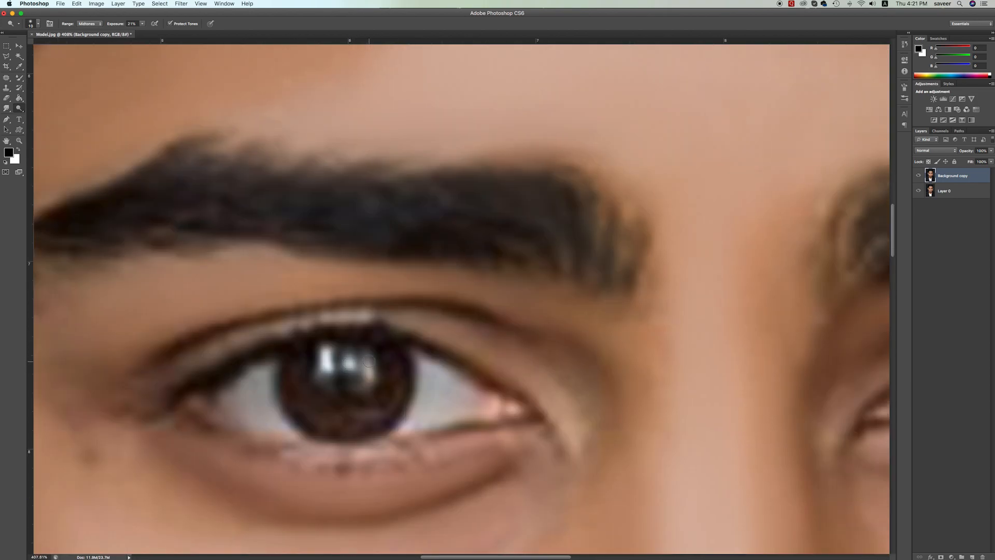
pyautogui.moveTo(364, 375); pyautogui.dragTo(362, 384)
pyautogui.moveTo(263, 372)
pyautogui.mouseDown()
pyautogui.moveTo(228, 393)
pyautogui.moveTo(258, 373)
pyautogui.moveTo(245, 394)
pyautogui.moveTo(253, 402)
pyautogui.moveTo(262, 380)
pyautogui.moveTo(273, 423)
pyautogui.moveTo(252, 398)
pyautogui.moveTo(223, 405)
pyautogui.moveTo(240, 401)
pyautogui.moveTo(263, 420)
pyautogui.moveTo(231, 416)
pyautogui.moveTo(267, 423)
pyautogui.mouseUp()
pyautogui.moveTo(414, 421)
pyautogui.mouseDown()
pyautogui.moveTo(423, 381)
pyautogui.moveTo(431, 402)
pyautogui.moveTo(436, 388)
pyautogui.moveTo(440, 401)
pyautogui.moveTo(483, 400)
pyautogui.moveTo(441, 403)
pyautogui.moveTo(435, 417)
pyautogui.moveTo(460, 414)
pyautogui.moveTo(430, 417)
pyautogui.moveTo(452, 391)
pyautogui.moveTo(441, 379)
pyautogui.moveTo(433, 419)
pyautogui.moveTo(437, 378)
pyautogui.moveTo(453, 400)
pyautogui.mouseUp()
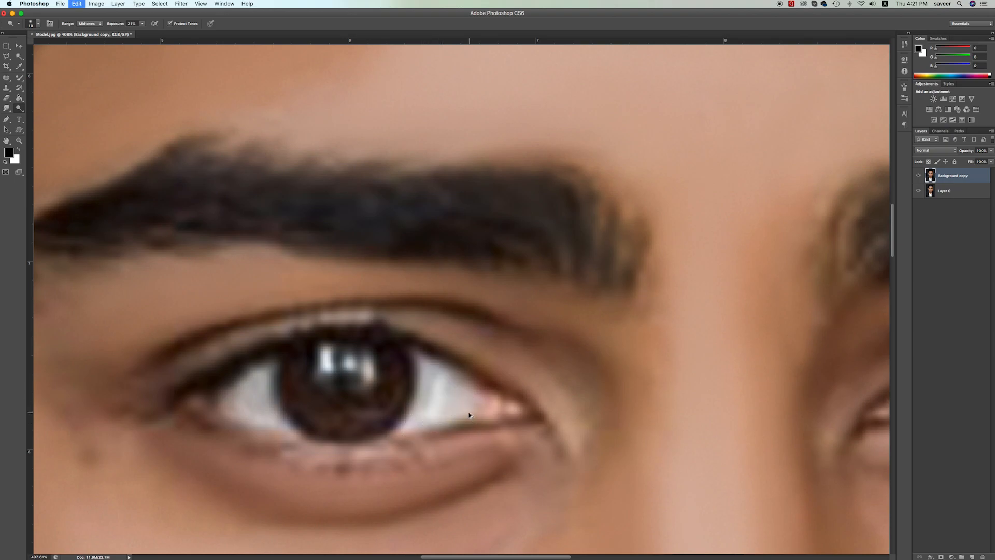
pyautogui.moveTo(437, 382); pyautogui.dragTo(469, 403)
pyautogui.moveTo(286, 451); pyautogui.dragTo(392, 449)
# Brighten the lower lid rim and iris reflections of the eye on the image's right with the Dodge tool
pyautogui.hscroll(10, 363, 454)
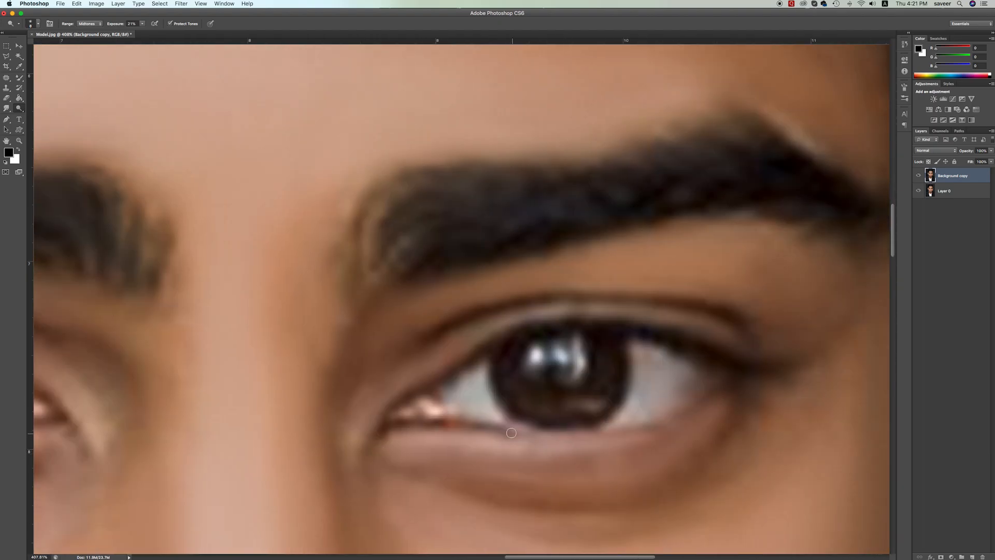
pyautogui.moveTo(511, 434)
pyautogui.mouseDown()
pyautogui.moveTo(624, 433)
pyautogui.moveTo(498, 441)
pyautogui.moveTo(597, 443)
pyautogui.moveTo(537, 450)
pyautogui.mouseUp()
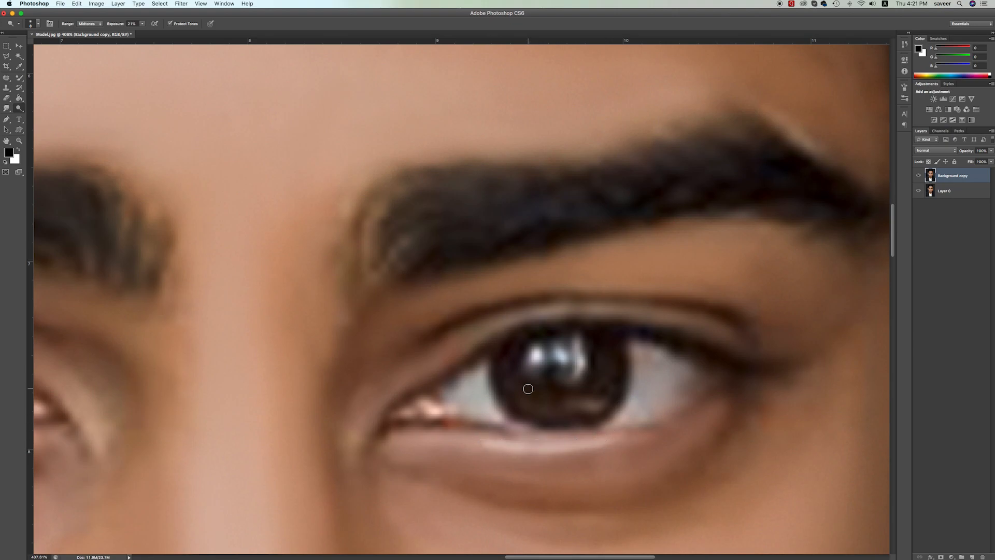
pyautogui.moveTo(573, 348)
pyautogui.mouseDown()
pyautogui.moveTo(575, 402)
pyautogui.moveTo(594, 403)
pyautogui.moveTo(572, 407)
pyautogui.mouseUp()
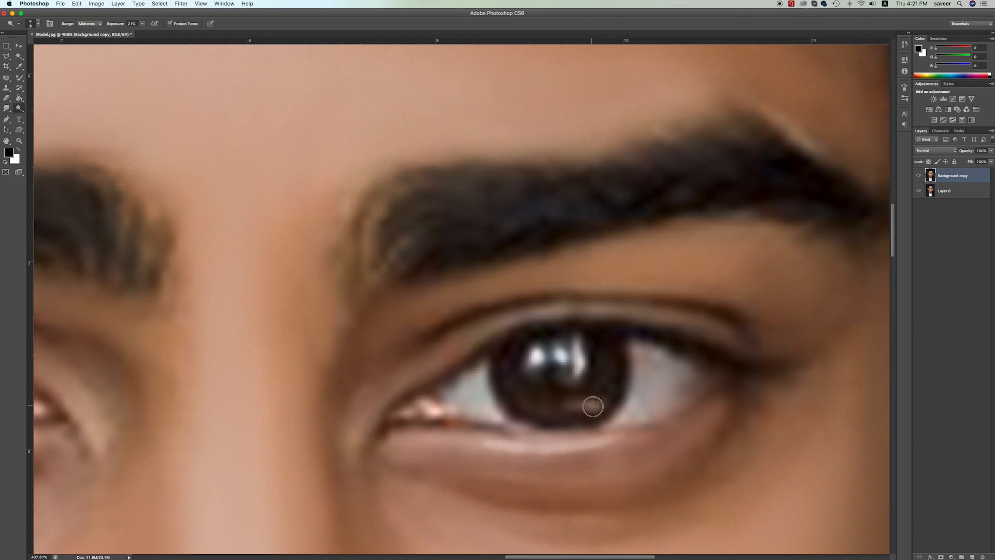
pyautogui.hscroll(-8, 445, 406)
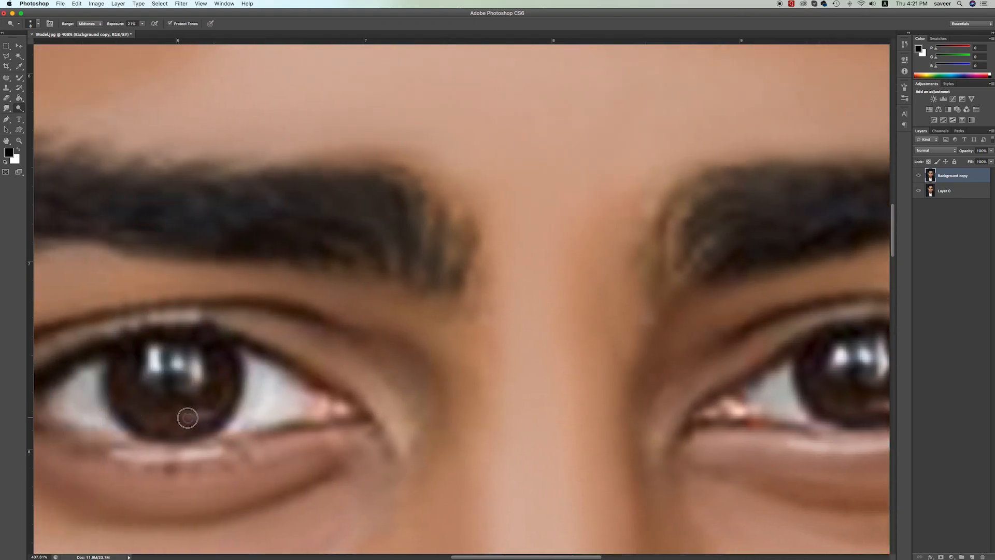
# Lighten the nose tip, nose bridge and skin under the eye on the image's left with a larger Dodge brush
pyautogui.scroll(-5, 322, 449)
pyautogui.scroll(-10, 392, 413)
pyautogui.scroll(5, 504, 258)
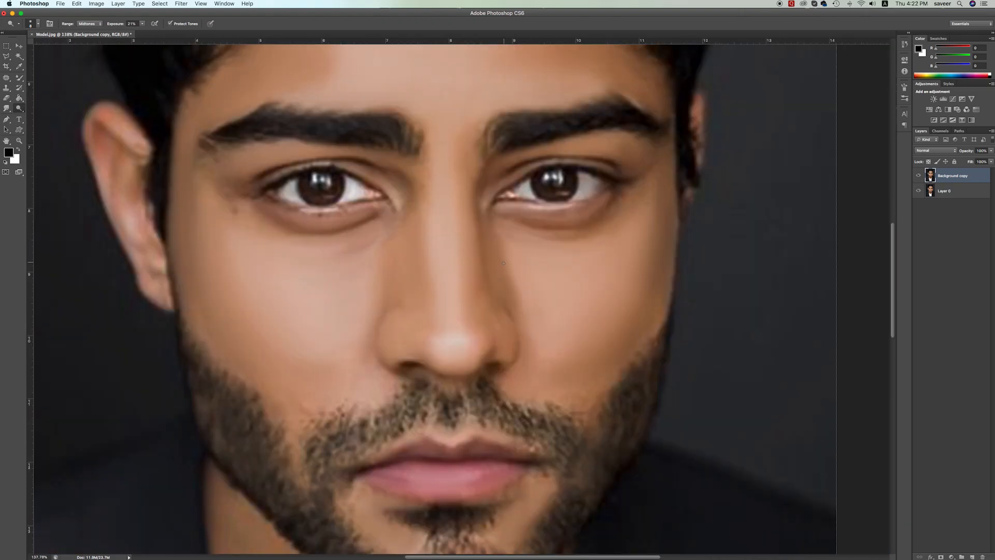
pyautogui.scroll(3, 491, 285)
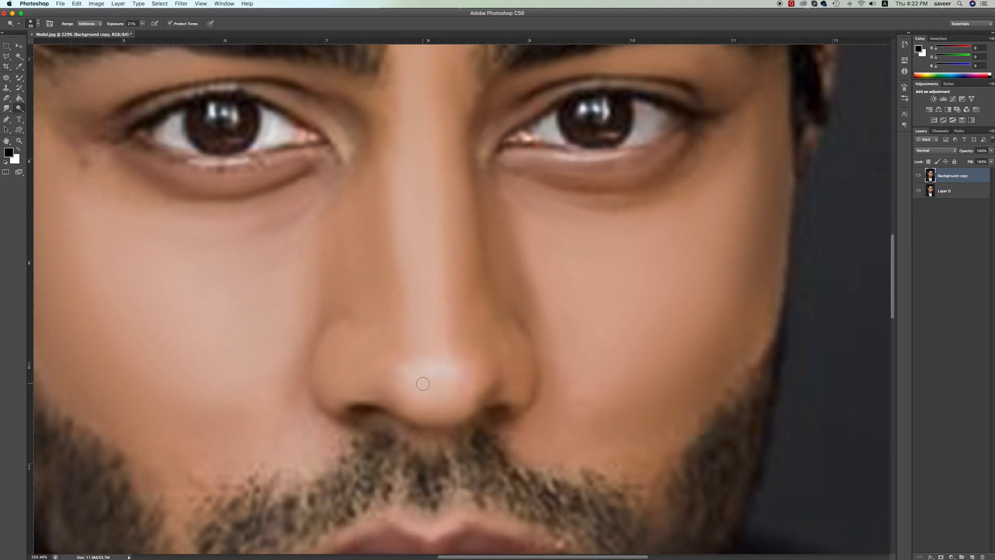
pyautogui.press(']')
pyautogui.press(']')
pyautogui.moveTo(411, 376)
pyautogui.mouseDown()
pyautogui.moveTo(456, 375)
pyautogui.moveTo(406, 377)
pyautogui.mouseUp()
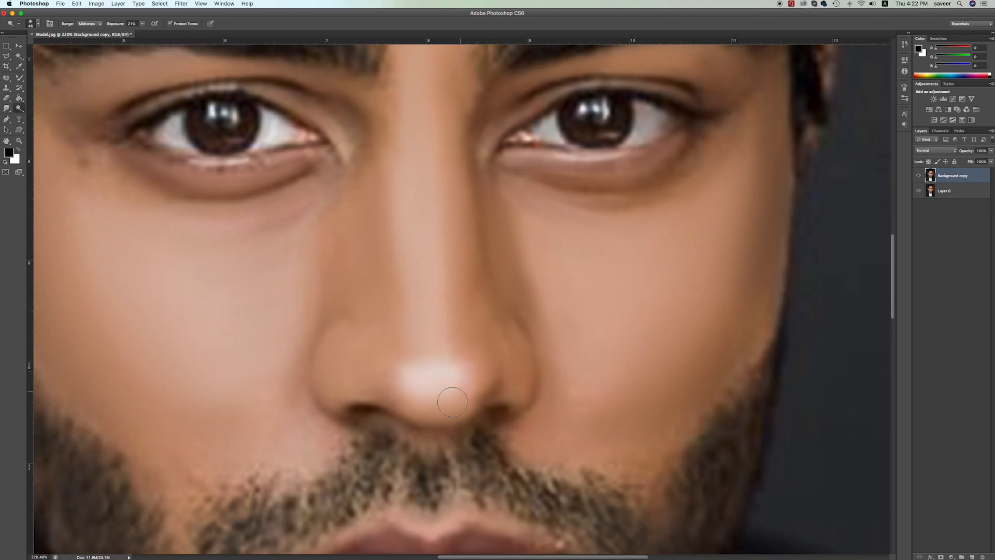
pyautogui.moveTo(426, 93); pyautogui.dragTo(438, 325)
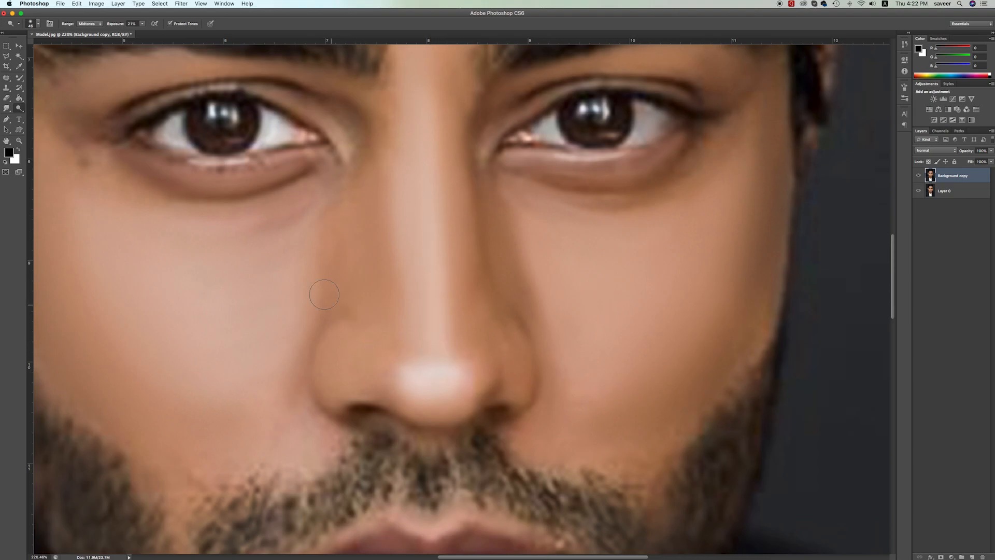
pyautogui.moveTo(301, 223); pyautogui.dragTo(269, 246)
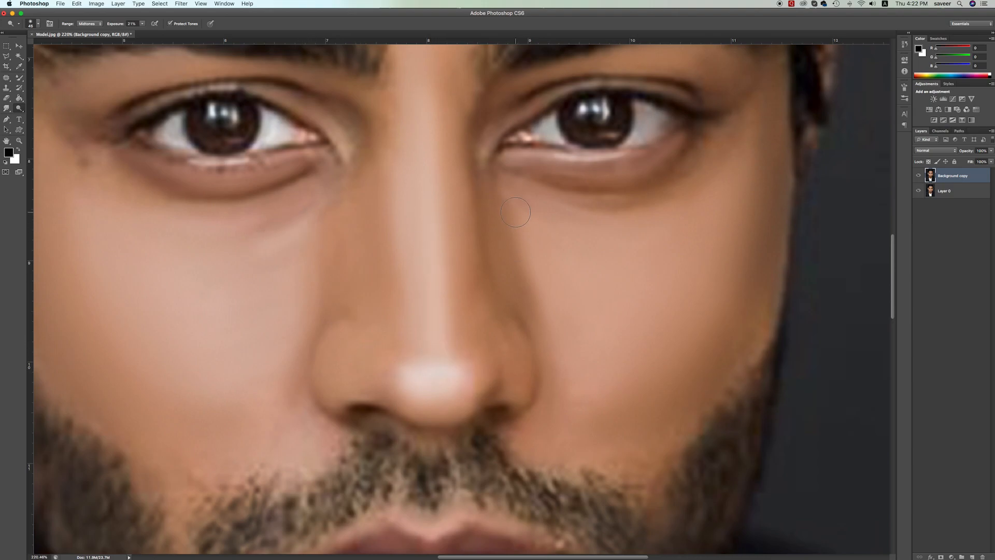
# Brighten the highlight in the middle of the lower lip with a smaller Dodge brush
pyautogui.scroll(-5, 439, 345)
pyautogui.scroll(-2, 441, 347)
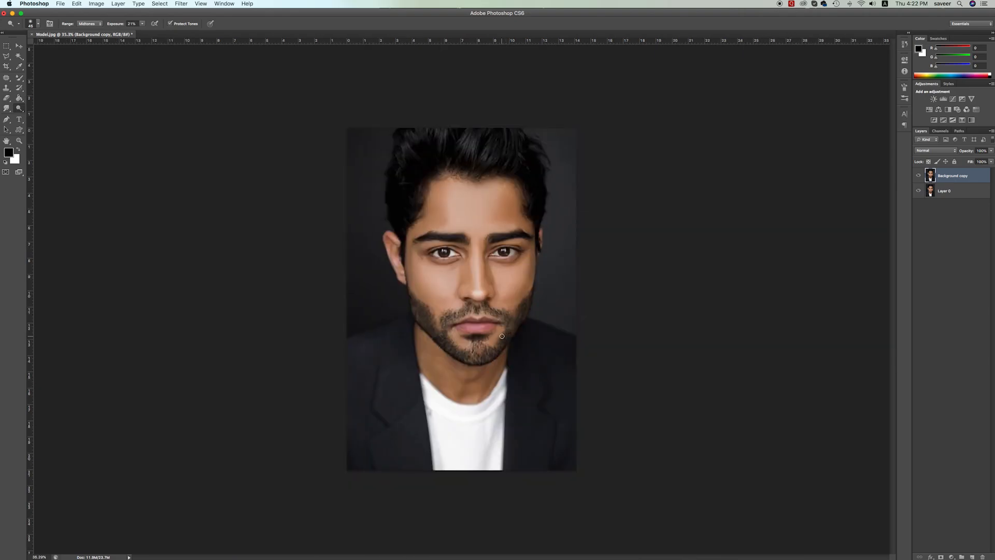
pyautogui.scroll(10, 479, 323)
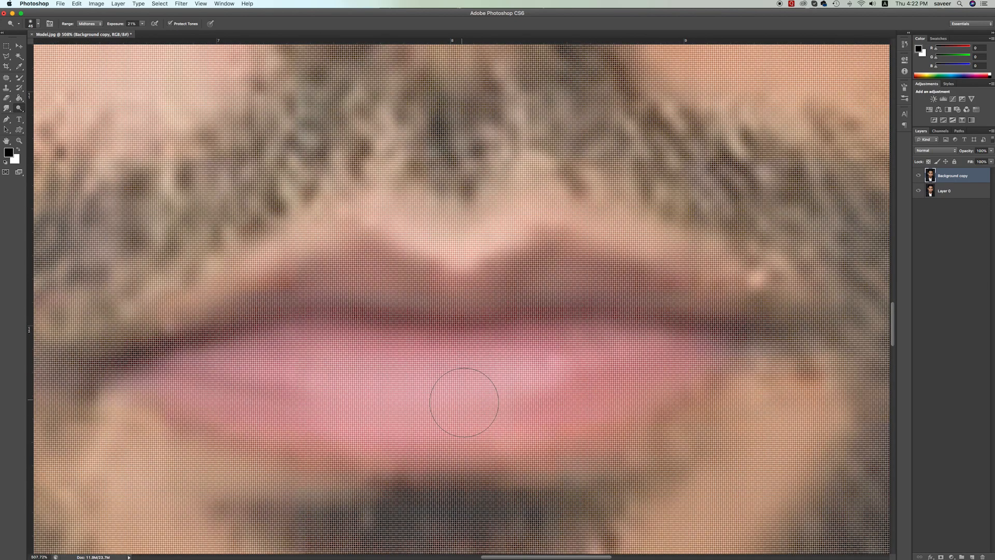
pyautogui.press('[')
pyautogui.press('[')
pyautogui.press('[')
pyautogui.press('[')
pyautogui.press('[')
pyautogui.moveTo(368, 384)
pyautogui.mouseDown()
pyautogui.moveTo(513, 377)
pyautogui.moveTo(385, 417)
pyautogui.moveTo(379, 389)
pyautogui.moveTo(478, 370)
pyautogui.moveTo(533, 384)
pyautogui.moveTo(426, 421)
pyautogui.moveTo(450, 417)
pyautogui.mouseUp()
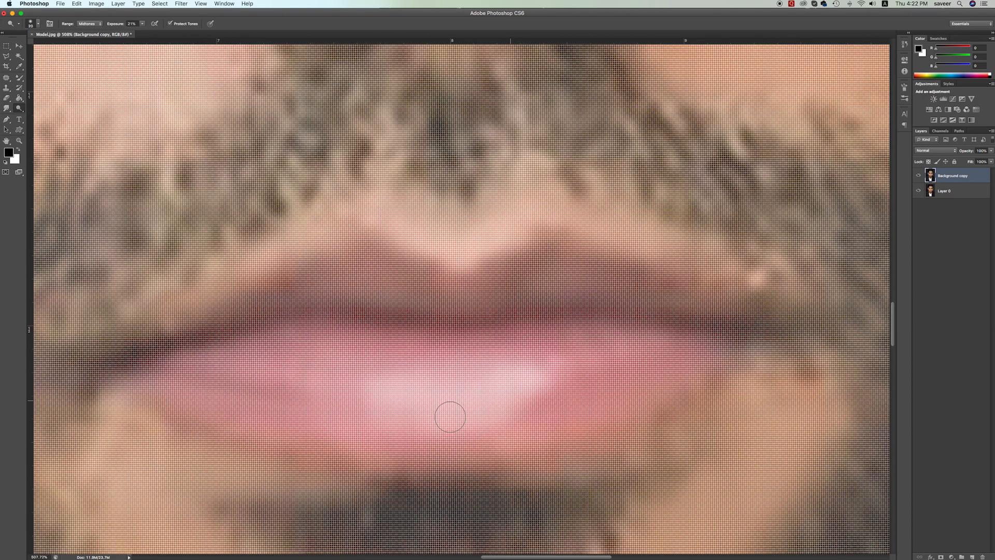
# Darken the jacket with a large Burn brush at 100% exposure and midtones range
pyautogui.scroll(-6, 463, 454)
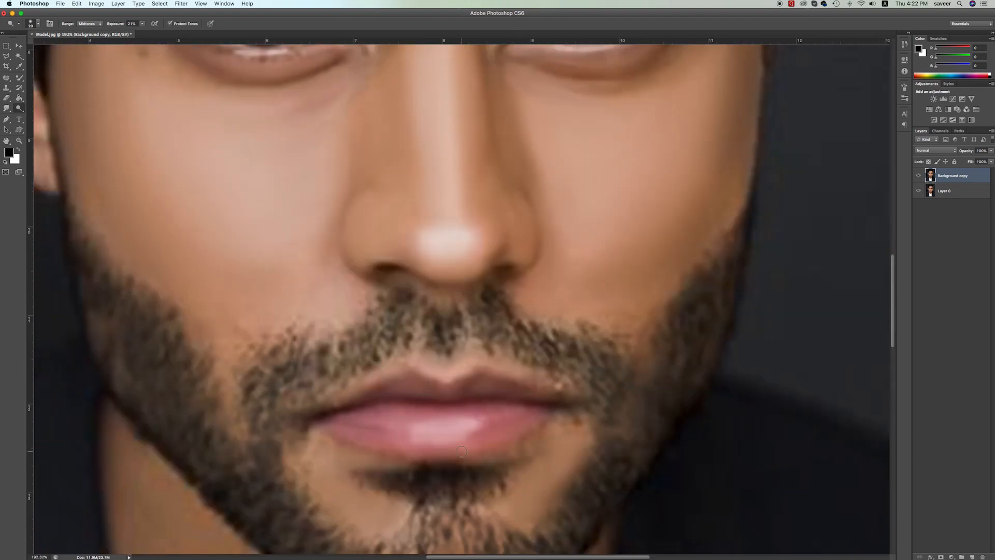
pyautogui.scroll(-2, 461, 451)
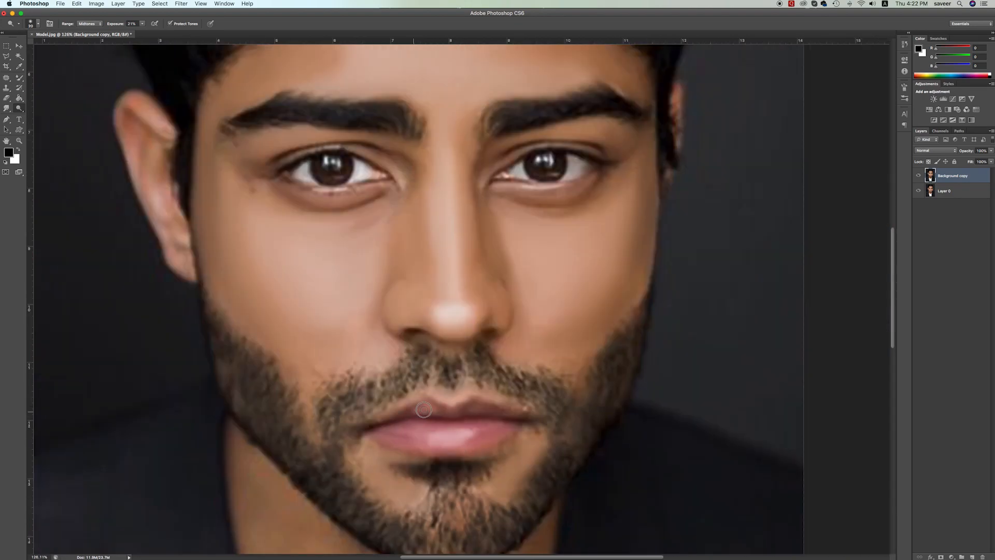
pyautogui.scroll(-3, 463, 434)
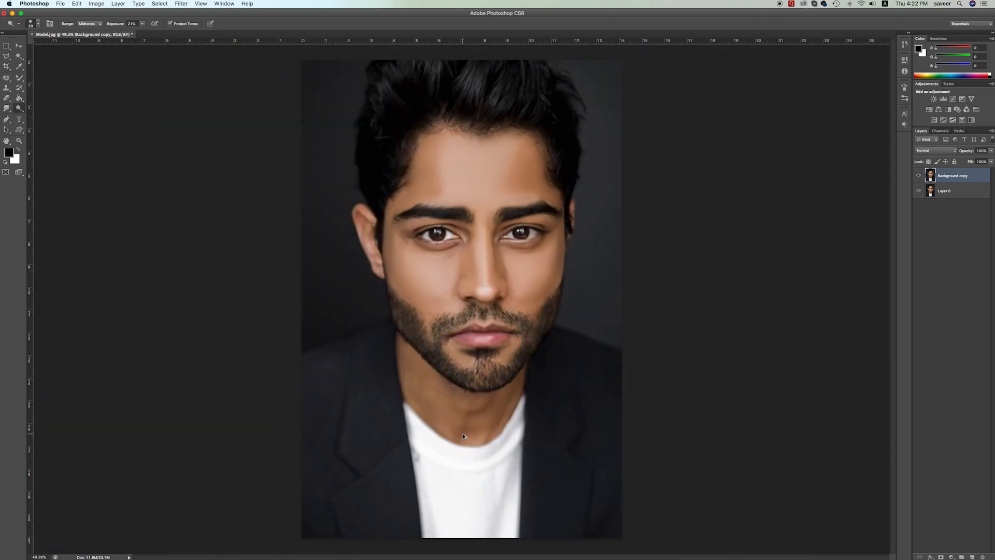
pyautogui.scroll(-2, 455, 428)
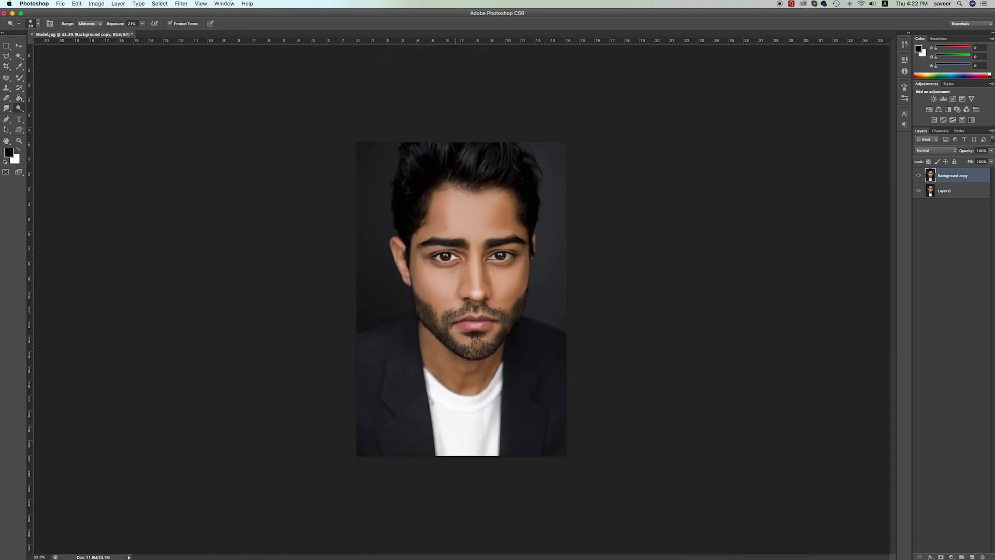
pyautogui.moveTo(20, 110); pyautogui.dragTo(51, 113)
pyautogui.press(']')
pyautogui.press(']')
pyautogui.press(']')
pyautogui.press(']')
pyautogui.press(']')
pyautogui.press(']')
pyautogui.moveTo(389, 396)
pyautogui.mouseDown()
pyautogui.moveTo(367, 395)
pyautogui.moveTo(482, 437)
pyautogui.moveTo(513, 437)
pyautogui.moveTo(540, 355)
pyautogui.moveTo(545, 446)
pyautogui.moveTo(499, 399)
pyautogui.mouseUp()
# Darken the hair at the side and top of the head with the Burn tool, reducing the brush size
pyautogui.moveTo(409, 207); pyautogui.dragTo(392, 187)
pyautogui.press('[')
pyautogui.press('[')
pyautogui.press('[')
pyautogui.press('[')
pyautogui.press('[')
pyautogui.press('[')
pyautogui.press('[')
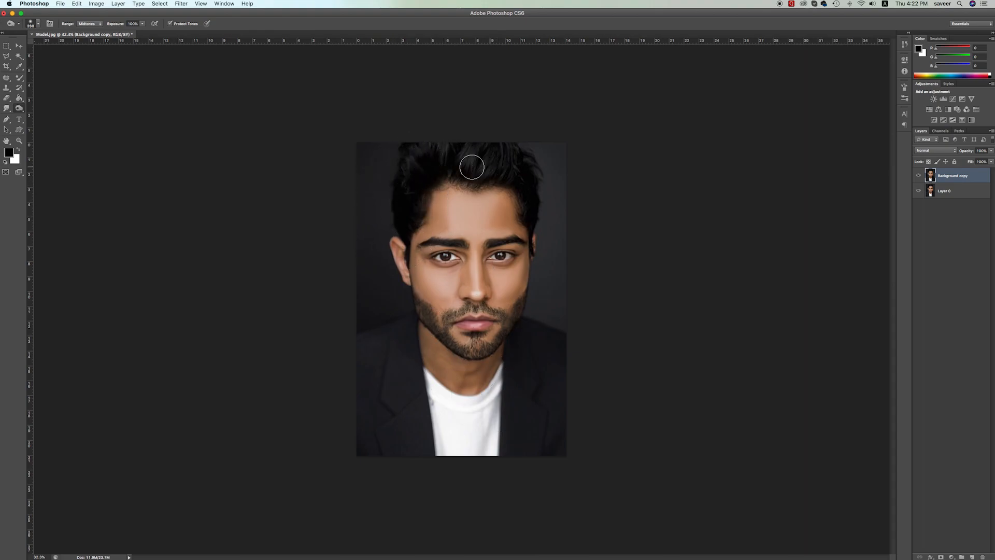
pyautogui.moveTo(472, 167); pyautogui.dragTo(517, 160)
pyautogui.scroll(-5, 493, 258)
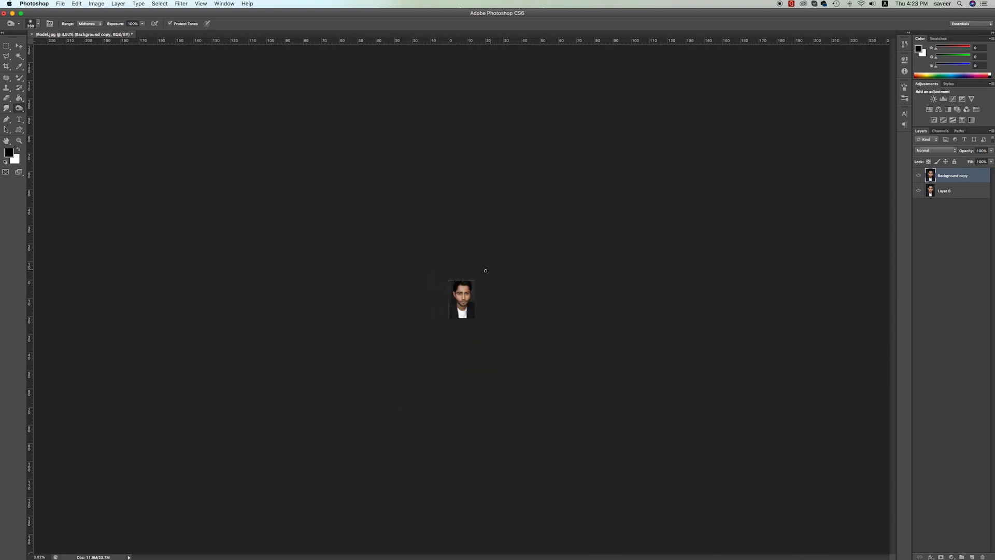
pyautogui.scroll(5, 468, 277)
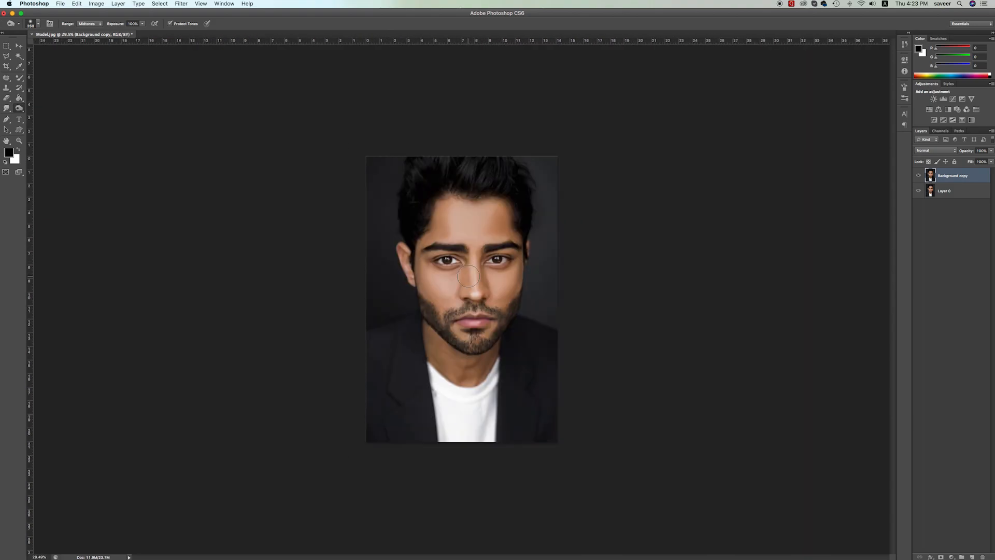
# Blend away the dark spot beside the outer corner of the eye on the image's left with the Mixer Brush
pyautogui.scroll(6, 424, 285)
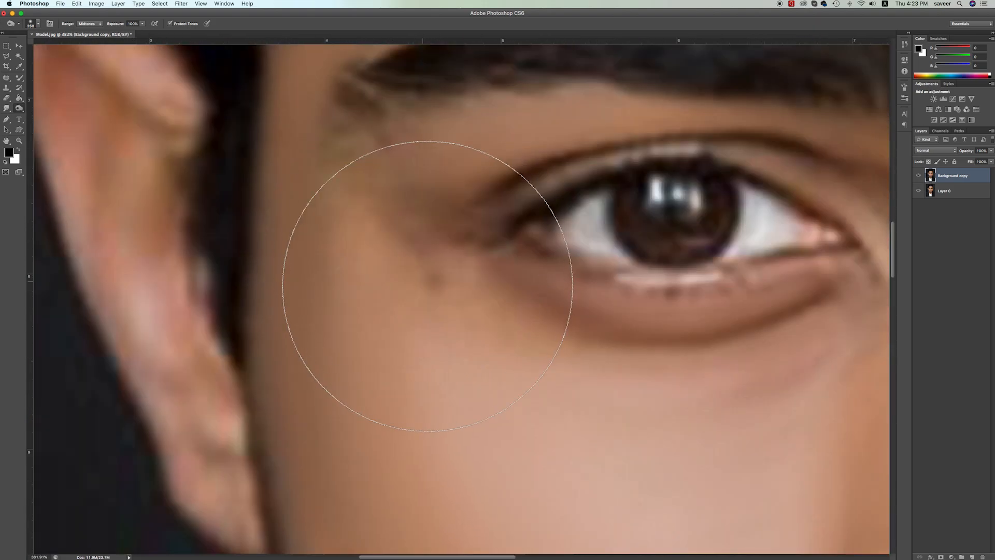
pyautogui.press('[')
pyautogui.press('[')
pyautogui.press('[')
pyautogui.press('[')
pyautogui.click(19, 78)
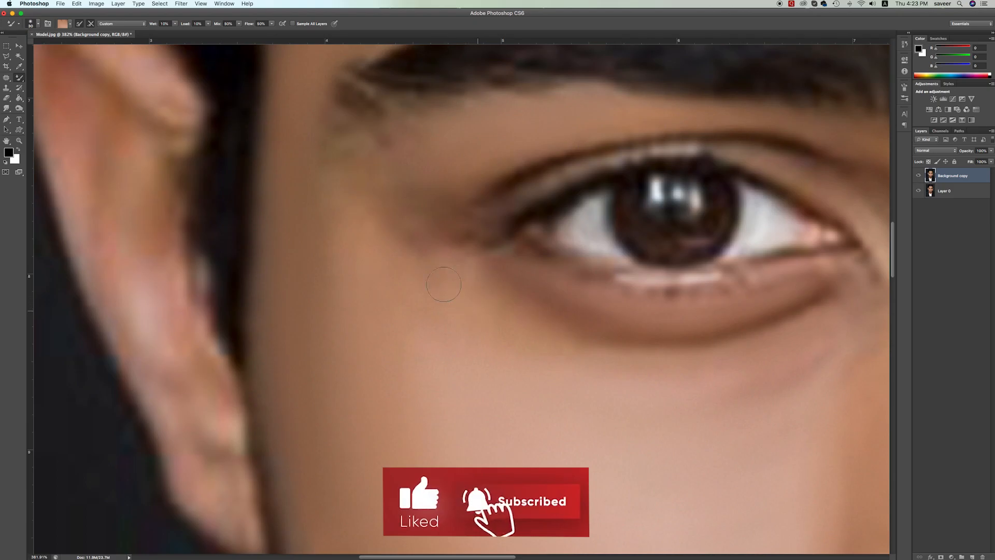
pyautogui.hscroll(5, 542, 344)
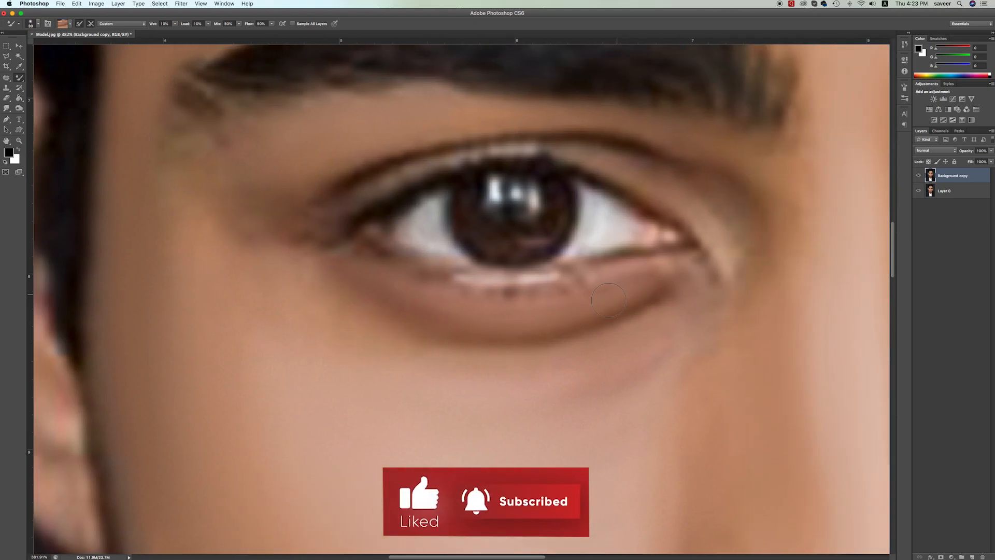
pyautogui.hscroll(15, 602, 303)
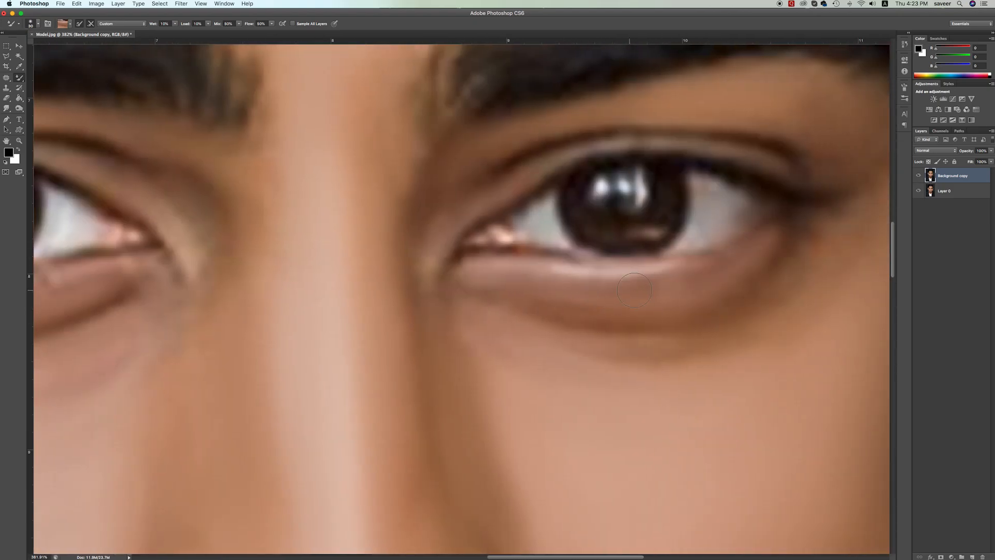
# Darken the lower lash line of the eye on the image's left with a small Burn brush at 31% exposure
pyautogui.hscroll(-2, 367, 183)
pyautogui.scroll(2, 367, 183)
pyautogui.click(19, 108)
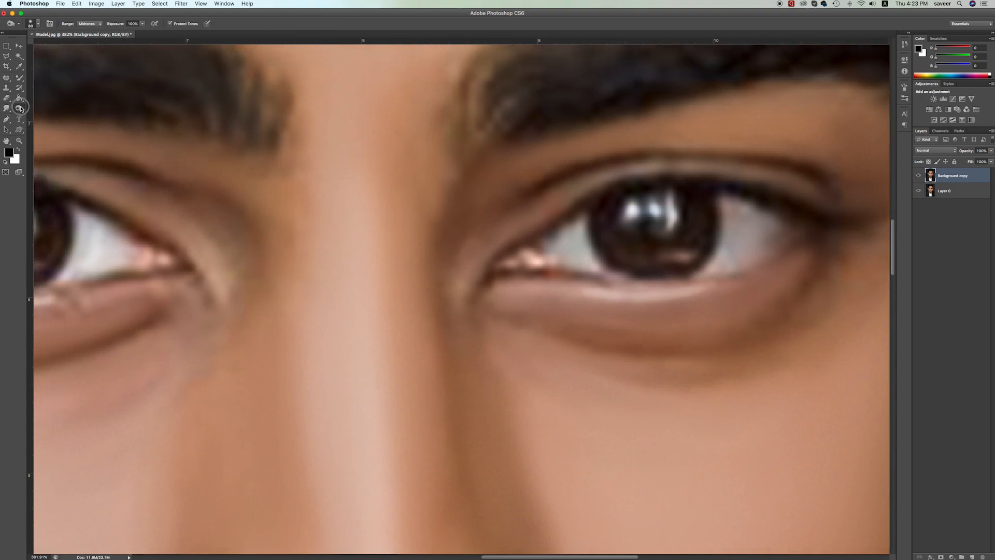
pyautogui.hscroll(-4, 266, 262)
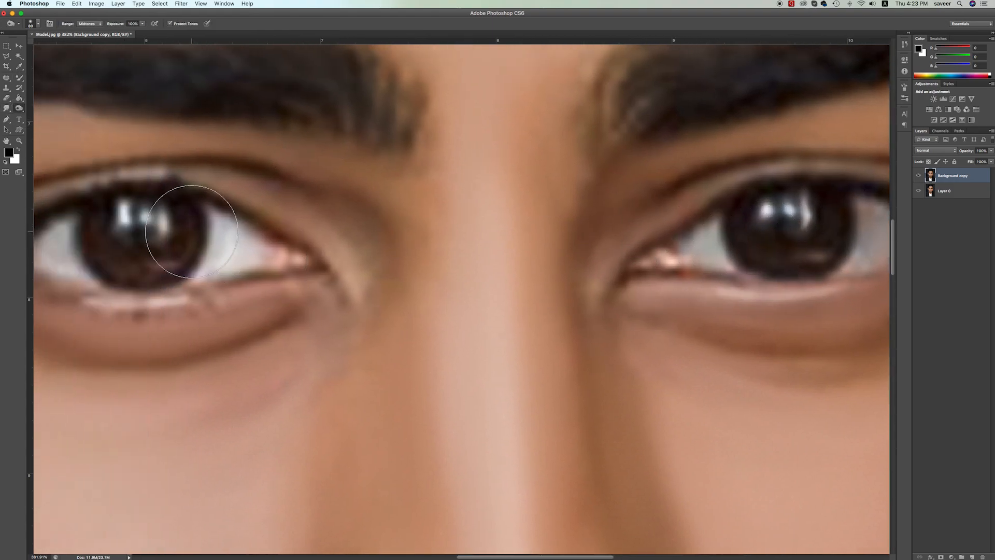
pyautogui.hscroll(-4, 178, 240)
pyautogui.press('[')
pyautogui.press('[')
pyautogui.press('[')
pyautogui.press('[')
pyautogui.press('[')
pyautogui.press('[')
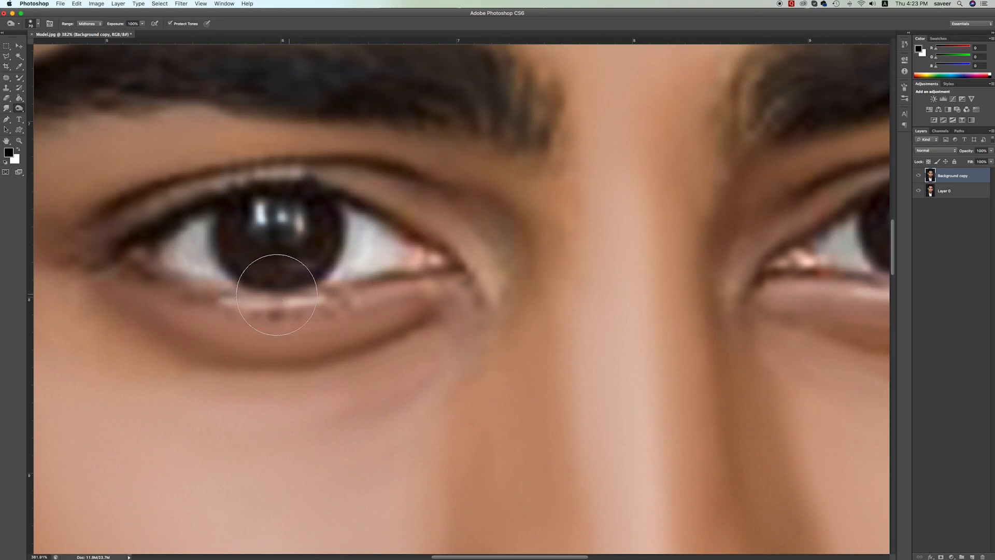
pyautogui.click(142, 23)
pyautogui.moveTo(142, 32); pyautogui.dragTo(117, 34)
pyautogui.press('[')
pyautogui.moveTo(152, 262)
pyautogui.mouseDown()
pyautogui.moveTo(242, 290)
pyautogui.moveTo(427, 271)
pyautogui.mouseUp()
# Darken the lower lash line of the eye on the image's right with the small Burn brush
pyautogui.hscroll(1, 425, 273)
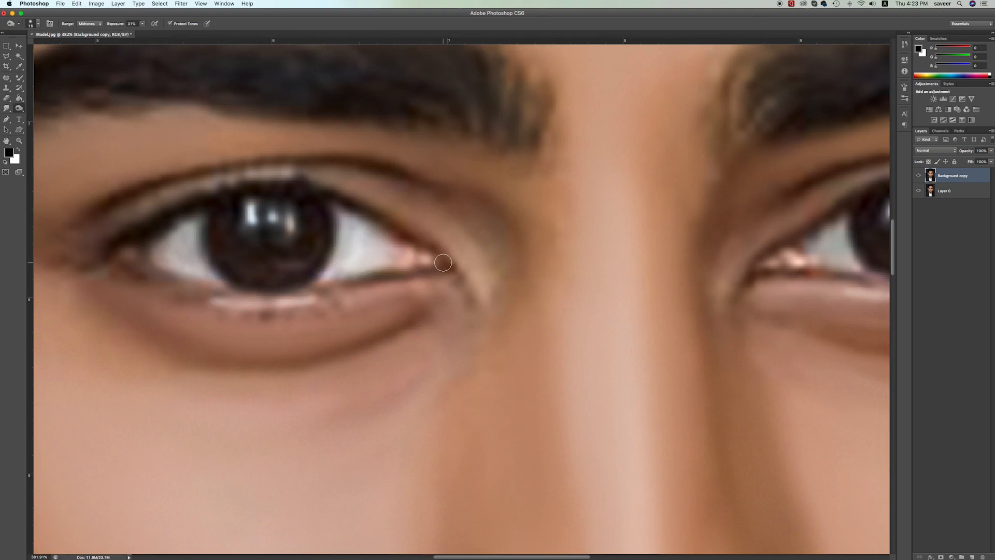
pyautogui.hscroll(5, 425, 254)
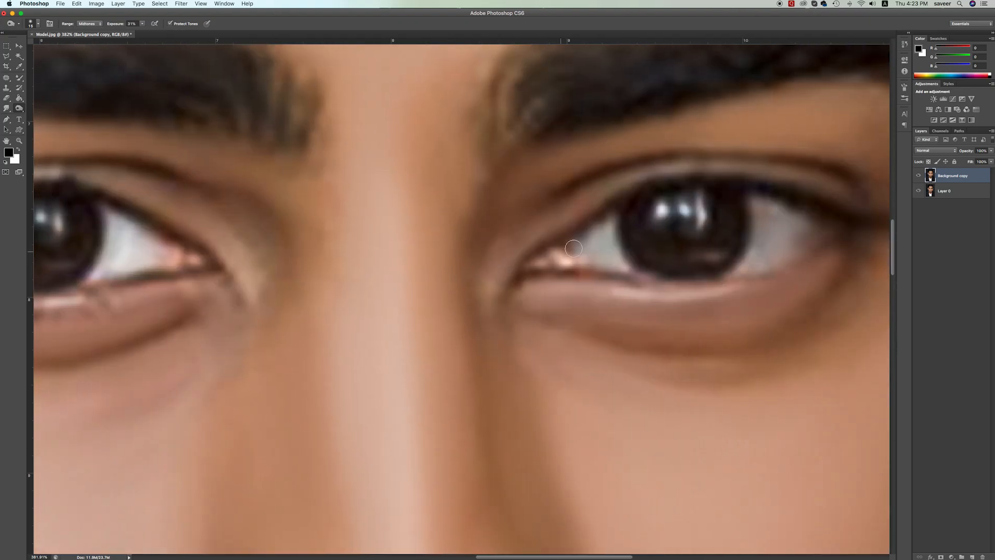
pyautogui.moveTo(533, 271)
pyautogui.mouseDown()
pyautogui.moveTo(642, 282)
pyautogui.moveTo(699, 279)
pyautogui.mouseUp()
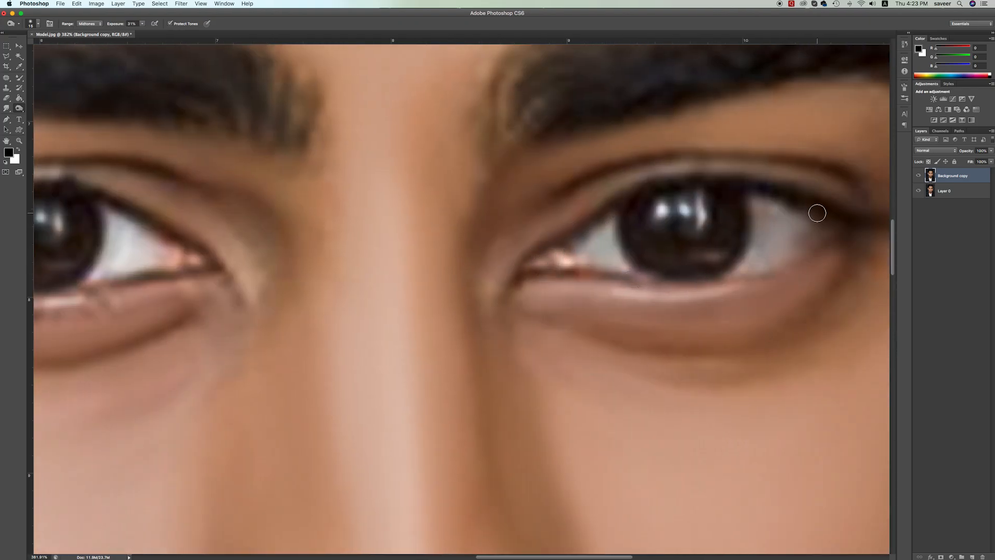
pyautogui.scroll(-10, 644, 318)
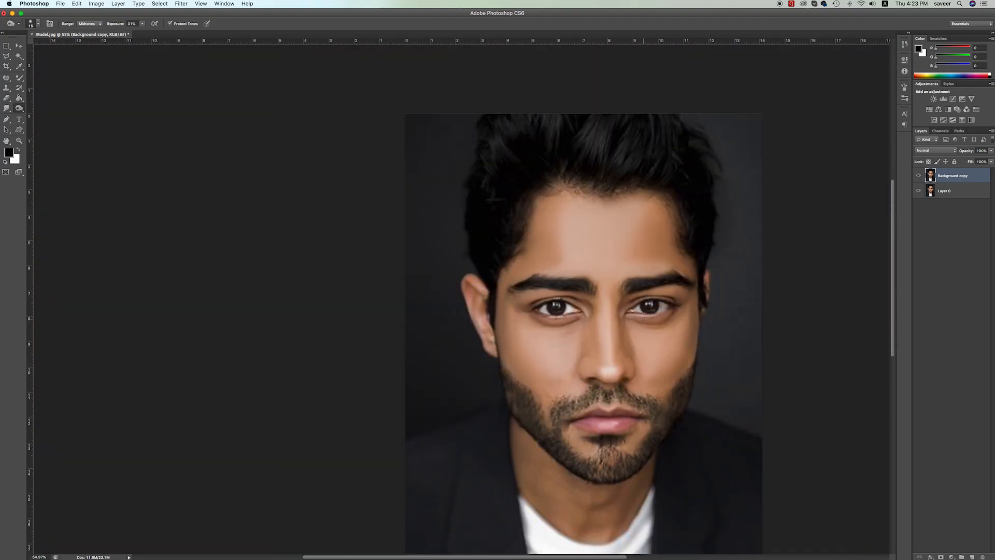
pyautogui.scroll(-3, 645, 318)
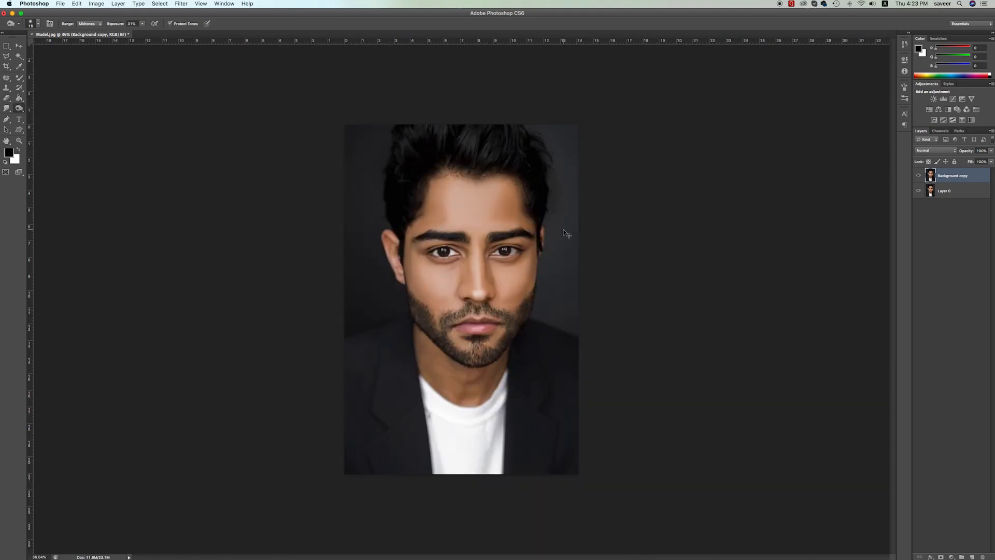
# Review the whole retouched portrait in full-screen view, fitted to the screen, and return to the standard view
pyautogui.press('super+equal')
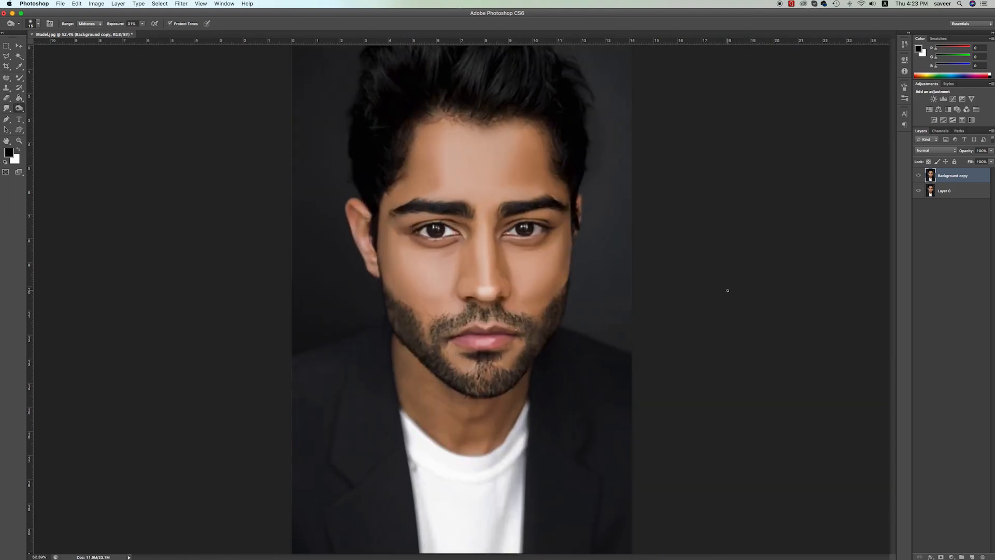
pyautogui.press('f')
pyautogui.press('f')
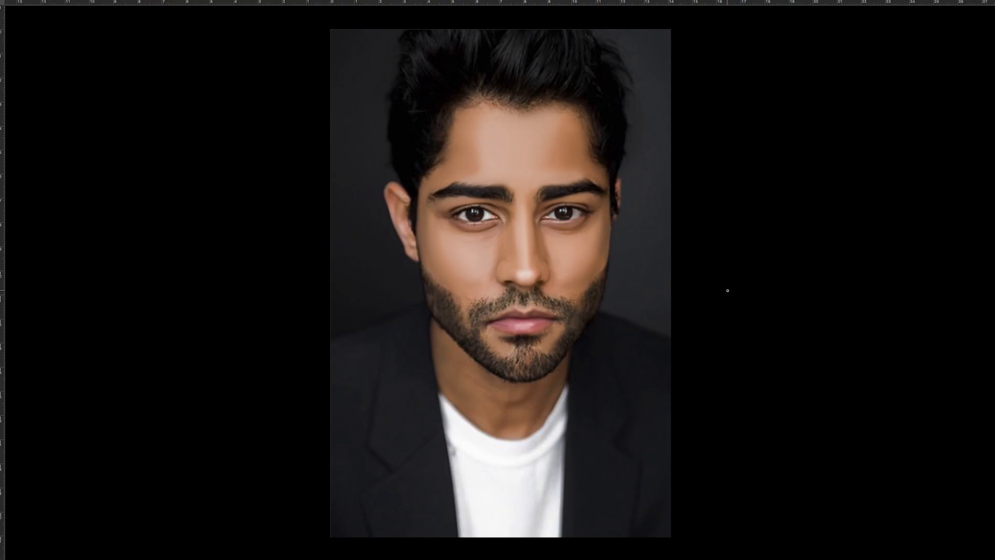
pyautogui.press('super+0')
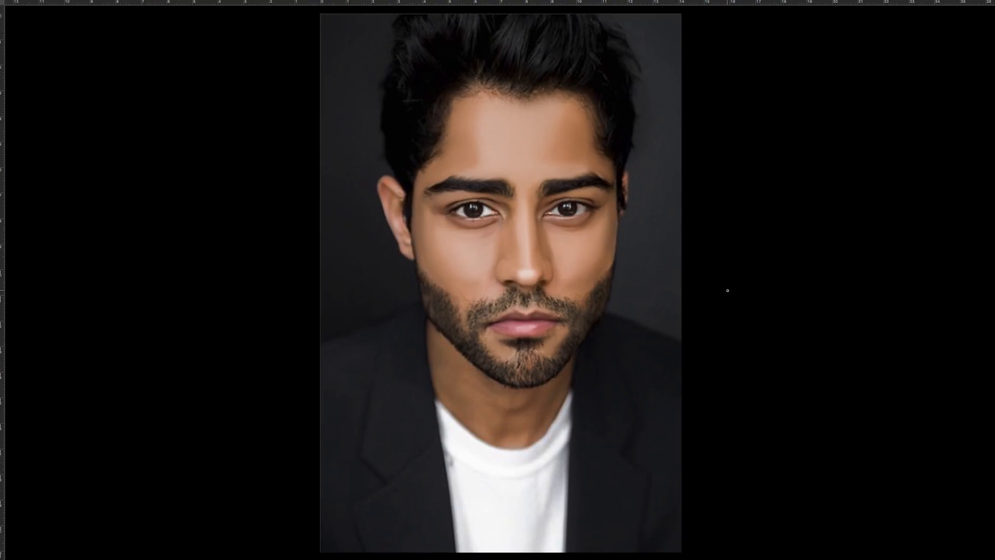
pyautogui.press('f')
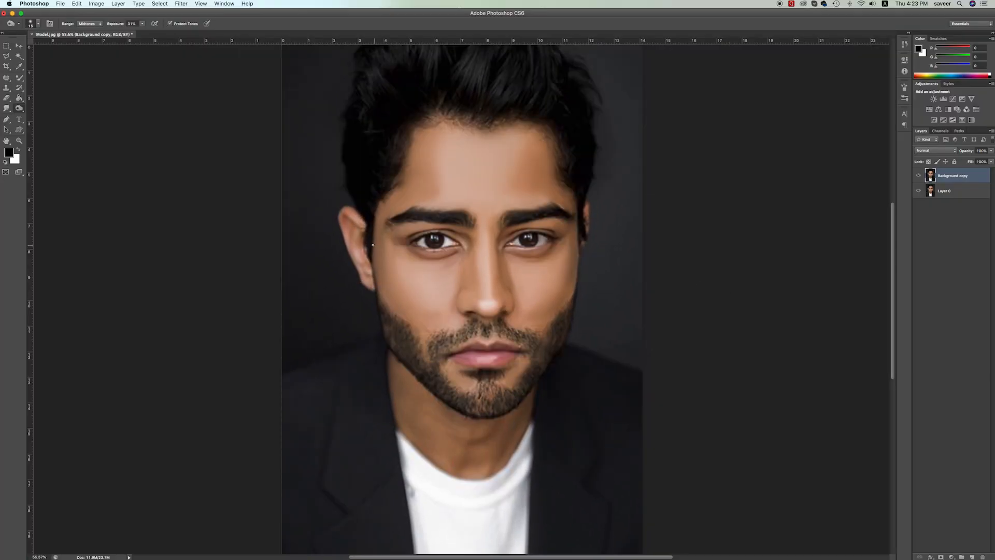
# Smooth the upper part of the ear with the Mixer Brush, sampling the ear's own skin tone
pyautogui.scroll(10, 372, 244)
pyautogui.scroll(5, 428, 293)
pyautogui.moveTo(18, 82); pyautogui.dragTo(49, 122)
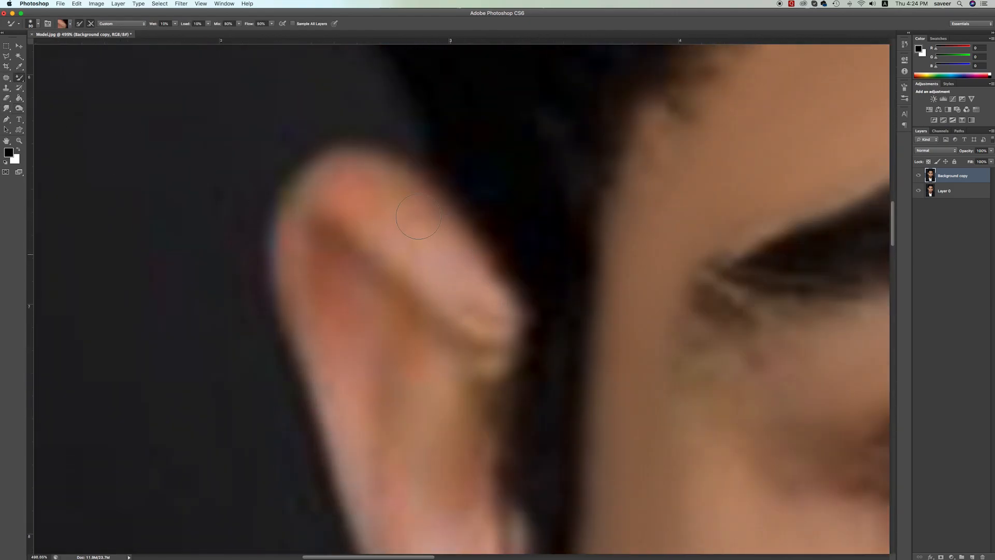
pyautogui.keyDown('alt'); pyautogui.click(442, 345); pyautogui.keyUp('alt')
pyautogui.moveTo(440, 338)
pyautogui.mouseDown()
pyautogui.moveTo(365, 255)
pyautogui.moveTo(341, 238)
pyautogui.mouseUp()
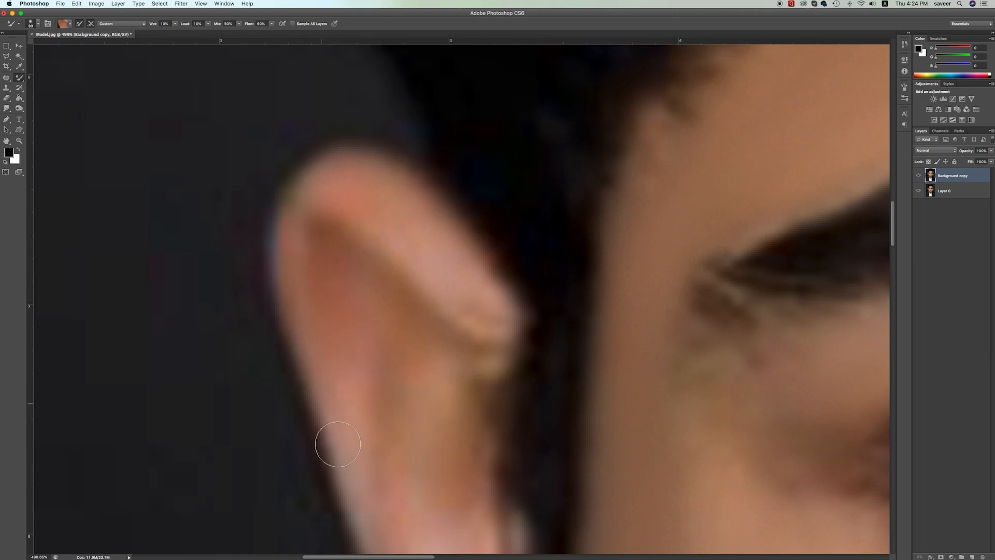
# Continue blending the skin down the middle of the ear to the earlobe with the Mixer Brush
pyautogui.scroll(-3, 338, 445)
pyautogui.scroll(-5, 416, 384)
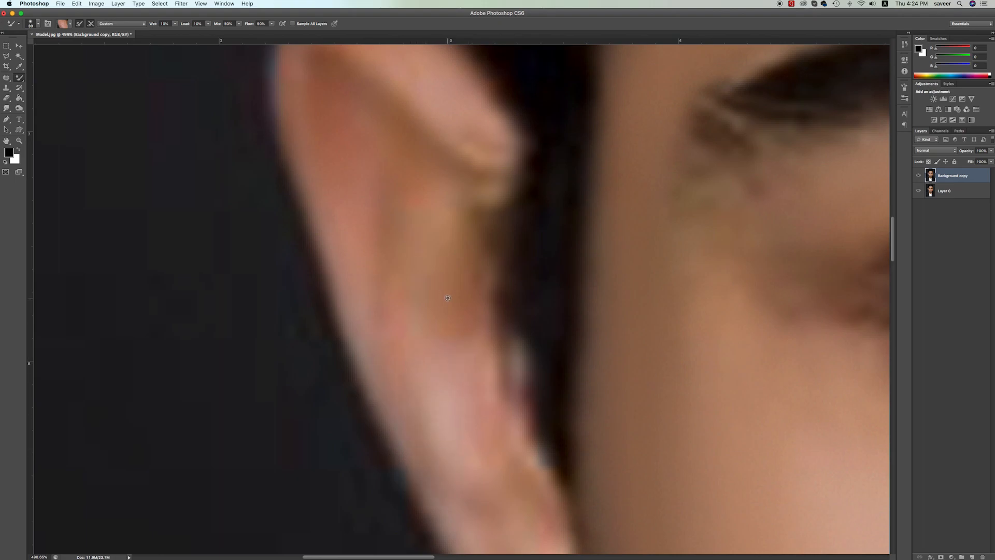
pyautogui.scroll(-4, 437, 366)
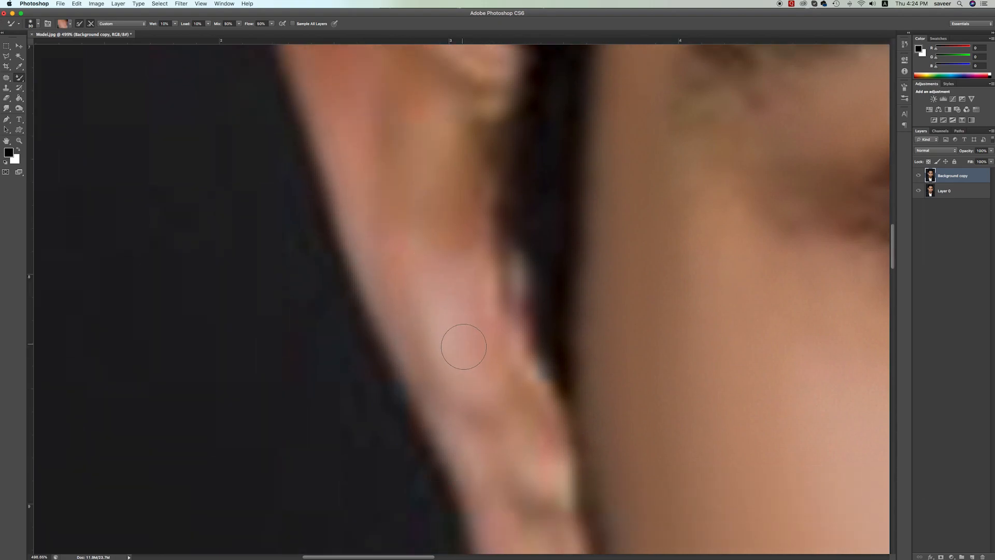
pyautogui.scroll(-3, 463, 344)
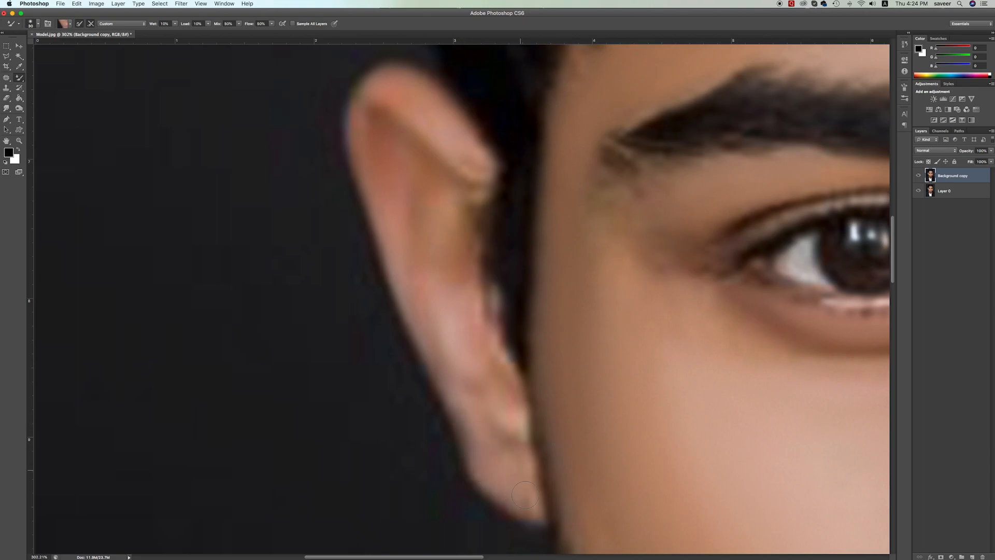
pyautogui.scroll(-10, 475, 486)
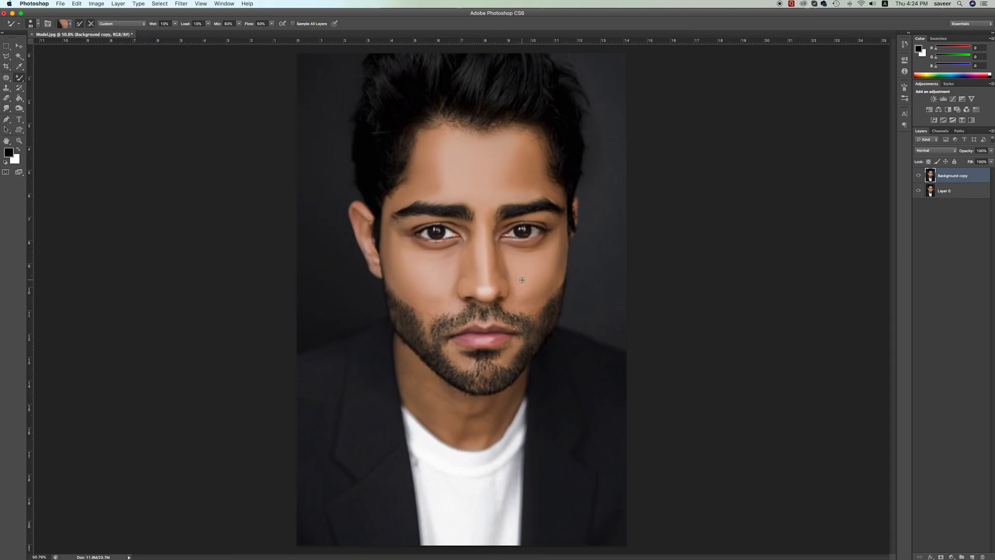
# Smooth the neck skin on the image's left below the jaw with a slightly larger Mixer Brush
pyautogui.scroll(5, 433, 407)
pyautogui.scroll(3, 434, 407)
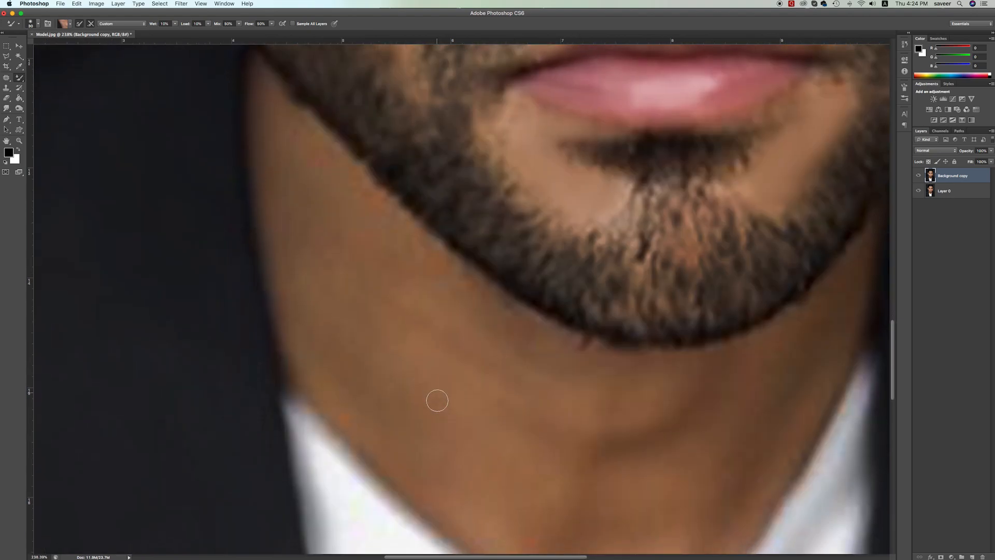
pyautogui.press(']')
pyautogui.moveTo(284, 137)
pyautogui.mouseDown()
pyautogui.moveTo(266, 81)
pyautogui.moveTo(332, 173)
pyautogui.mouseUp()
pyautogui.moveTo(371, 290)
pyautogui.mouseDown()
pyautogui.moveTo(296, 238)
pyautogui.moveTo(350, 405)
pyautogui.moveTo(341, 228)
pyautogui.moveTo(404, 292)
pyautogui.moveTo(302, 216)
pyautogui.moveTo(427, 335)
pyautogui.mouseUp()
# Blend the centre and the image's right side of the neck with a 100 px Mixer Brush, sampling nearby skin tones
pyautogui.press(']')
pyautogui.press(']')
pyautogui.press(']')
pyautogui.press(']')
pyautogui.press(']')
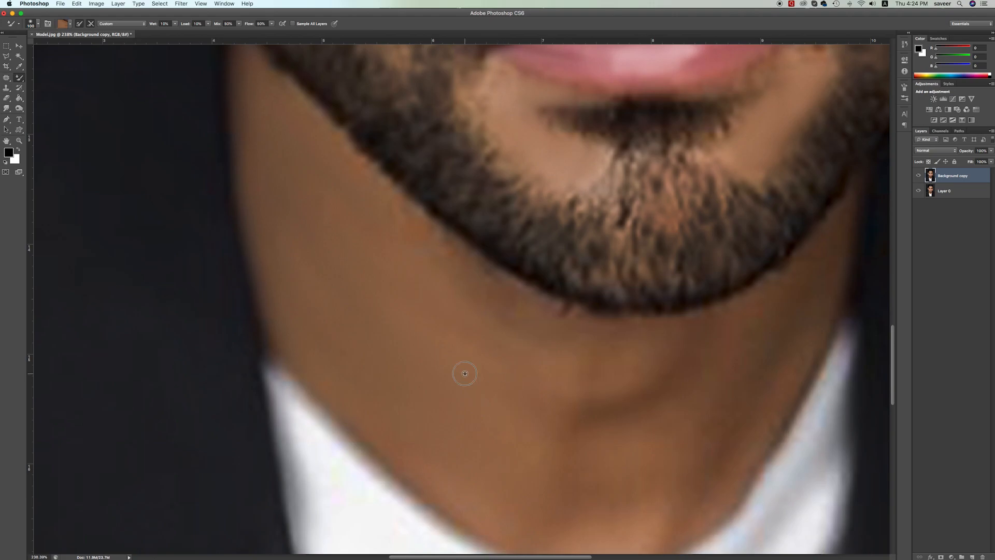
pyautogui.keyDown('alt'); pyautogui.click(692, 345); pyautogui.keyUp('alt')
pyautogui.keyDown('alt'); pyautogui.click(705, 369); pyautogui.keyUp('alt')
pyautogui.moveTo(767, 412)
pyautogui.mouseDown()
pyautogui.moveTo(715, 498)
pyautogui.moveTo(660, 493)
pyautogui.mouseUp()
pyautogui.keyDown('alt'); pyautogui.click(647, 367); pyautogui.keyUp('alt')
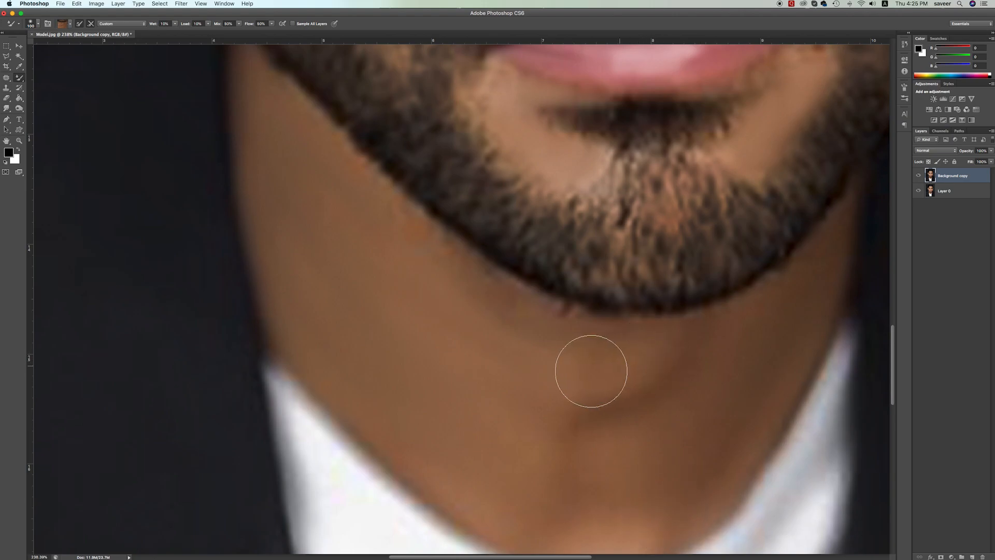
pyautogui.moveTo(660, 413); pyautogui.dragTo(602, 460)
pyautogui.scroll(-2, 652, 521)
pyautogui.keyDown('alt'); pyautogui.click(517, 362); pyautogui.keyUp('alt')
pyautogui.moveTo(533, 354); pyautogui.dragTo(521, 449)
# Smooth the neck skin along the lower edge of the beard on both sides with a small Mixer Brush
pyautogui.scroll(4, 429, 288)
pyautogui.press('[')
pyautogui.press('[')
pyautogui.press('[')
pyautogui.press('[')
pyautogui.press('[')
pyautogui.press('[')
pyautogui.press('[')
pyautogui.press('[')
pyautogui.moveTo(344, 172); pyautogui.dragTo(527, 329)
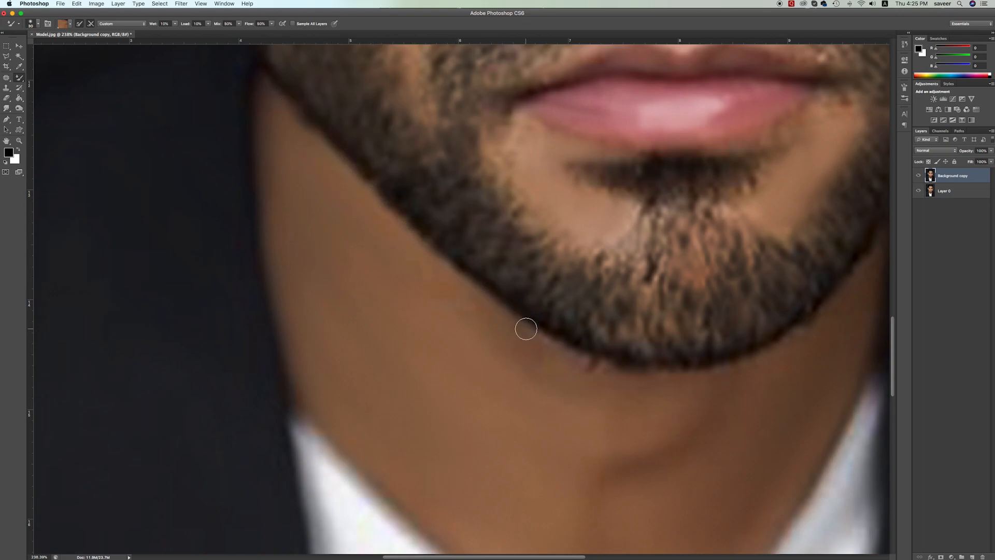
pyautogui.hscroll(5, 636, 367)
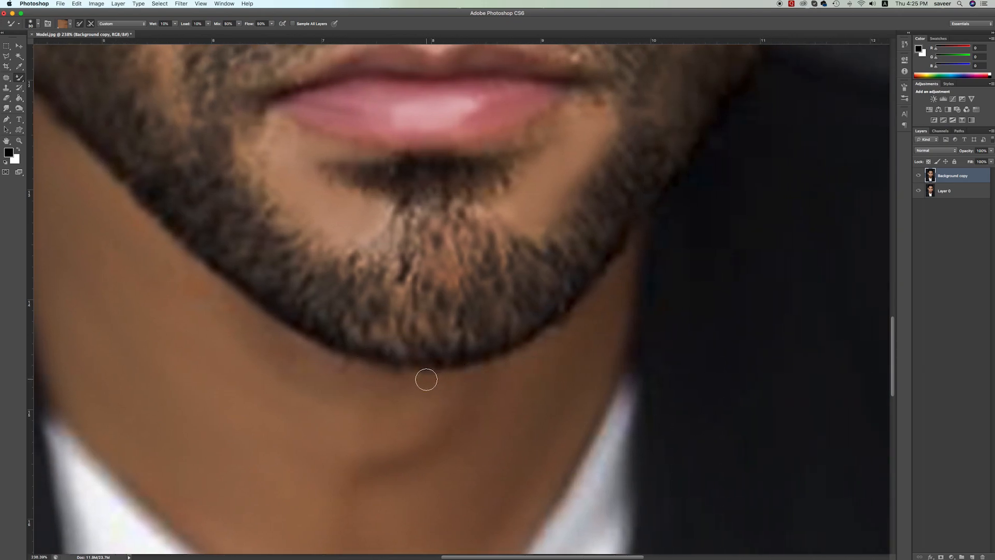
pyautogui.moveTo(417, 376)
pyautogui.mouseDown()
pyautogui.moveTo(484, 373)
pyautogui.moveTo(538, 350)
pyautogui.moveTo(636, 266)
pyautogui.mouseUp()
# Zoom out to the whole portrait and inspect the smoothed ear and neck in full-screen view
pyautogui.press('super+0')
pyautogui.scroll(-3, 574, 412)
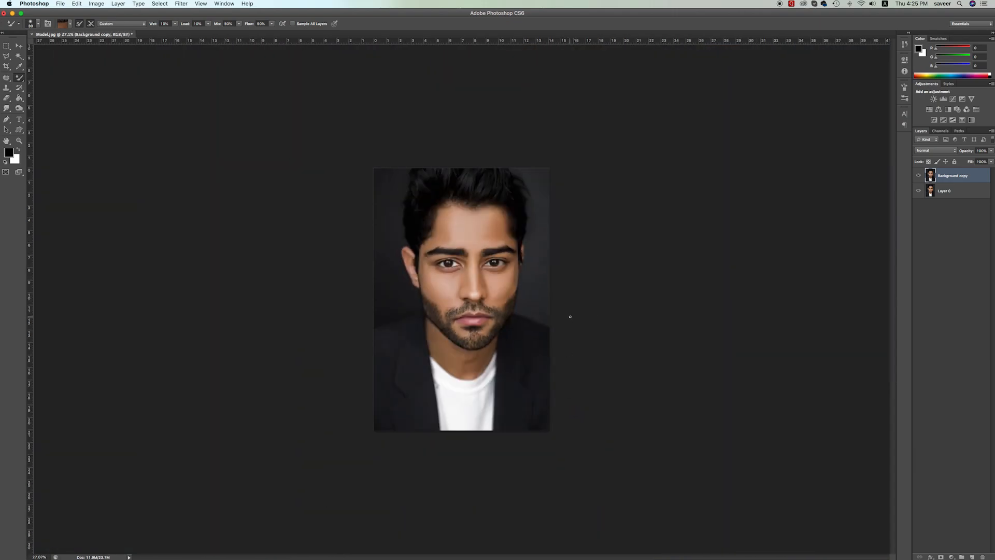
pyautogui.scroll(3, 570, 320)
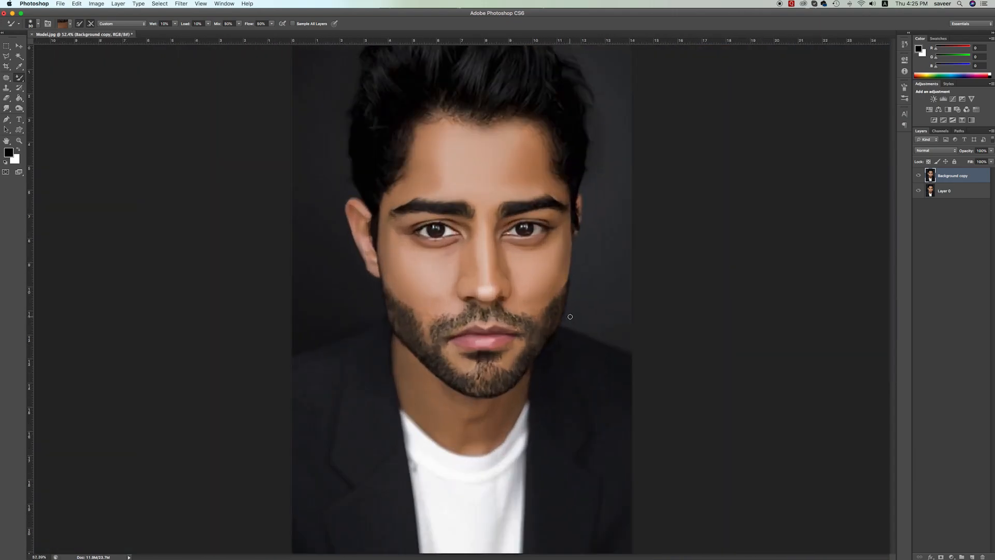
pyautogui.press('f')
pyautogui.press('f')
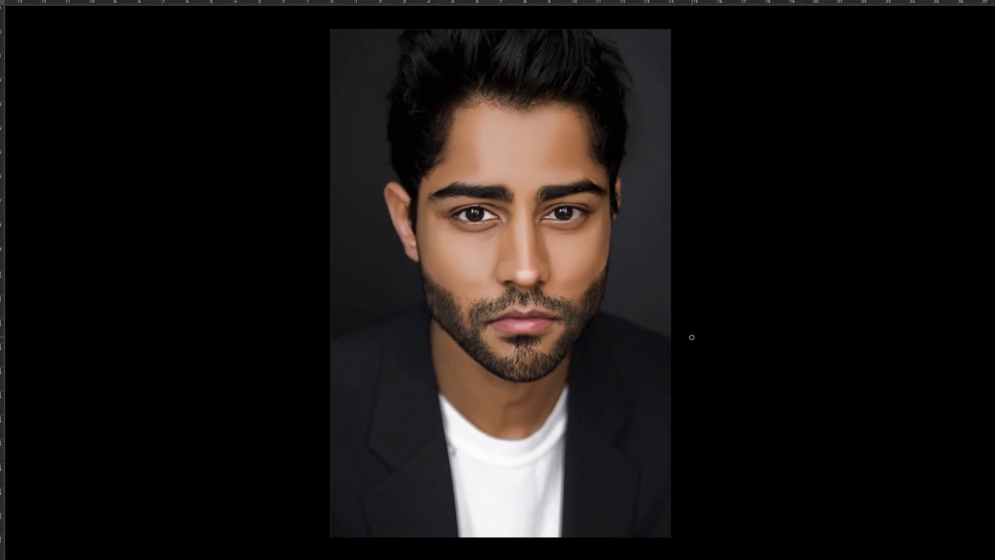